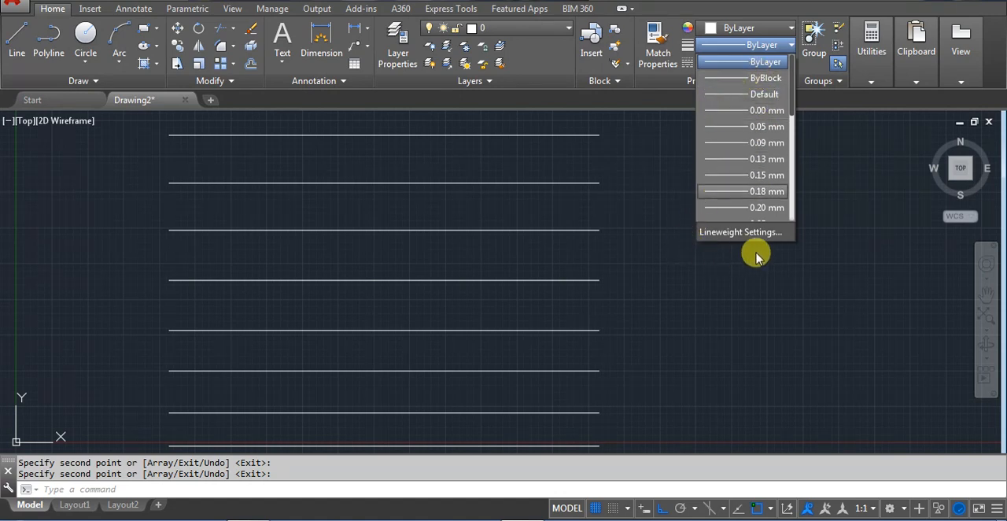
pyautogui.click(850, 265)
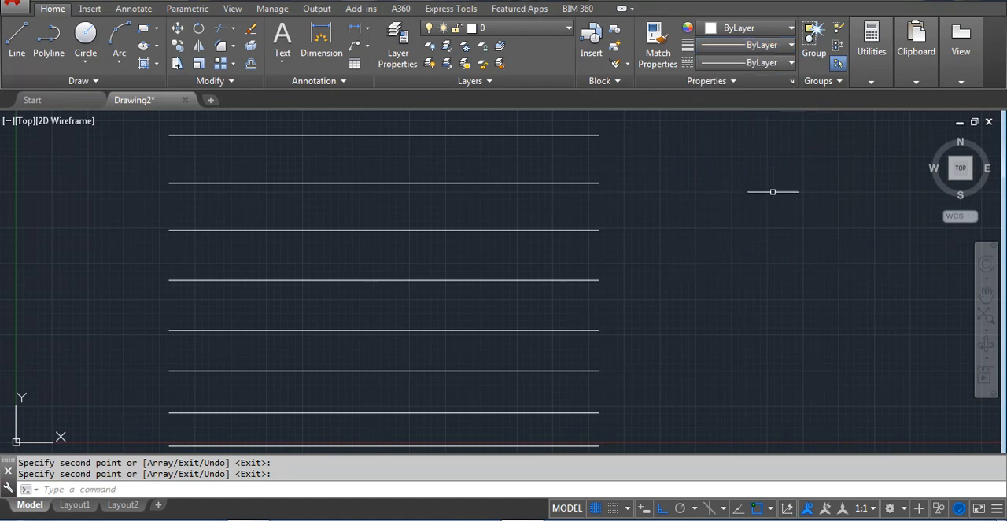
pyautogui.click(754, 64)
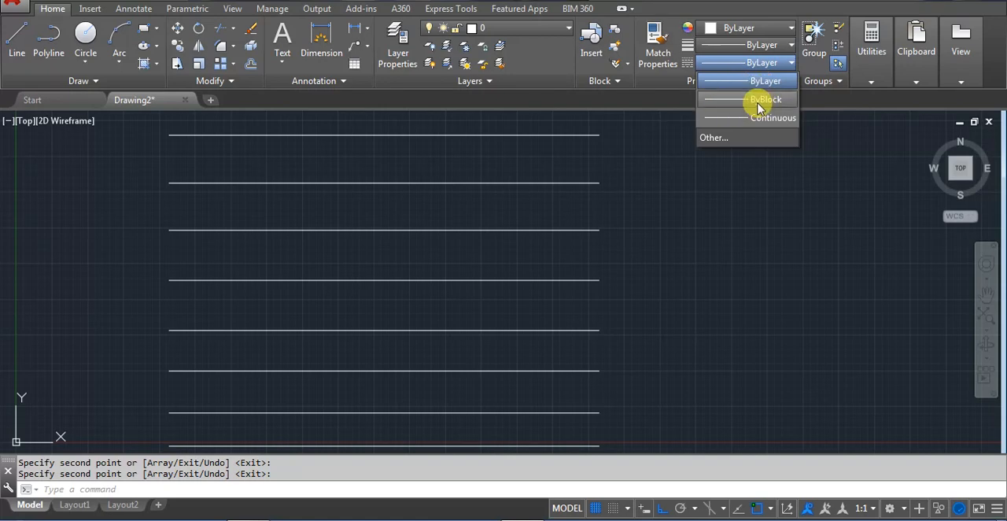
pyautogui.click(722, 138)
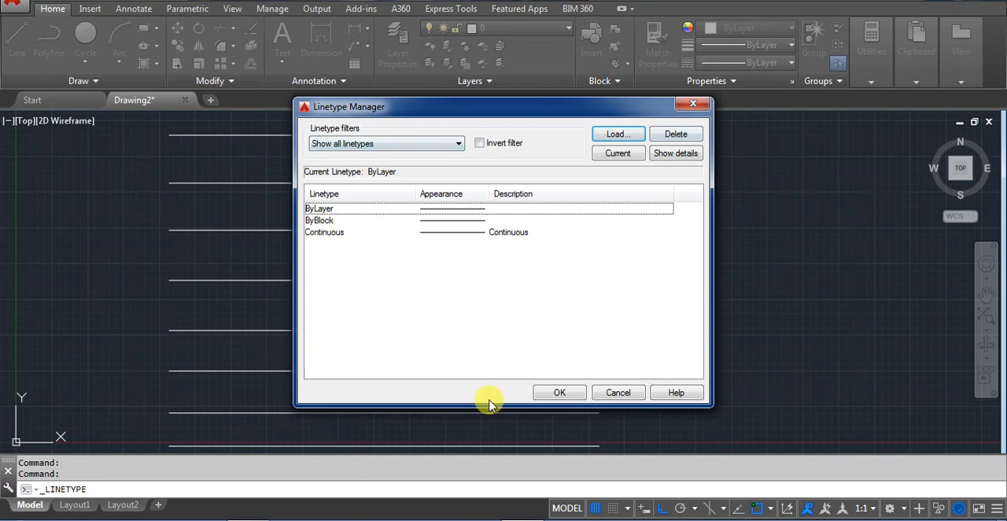
pyautogui.click(692, 105)
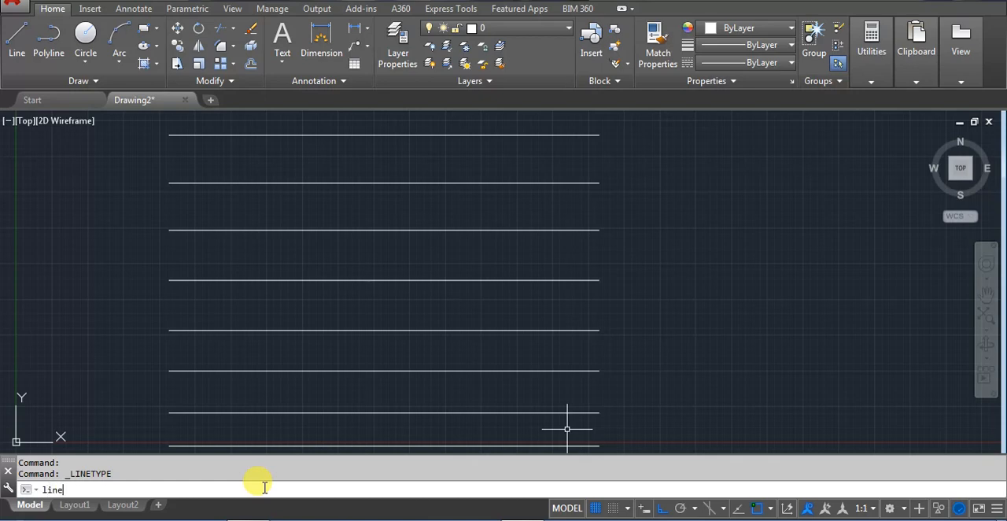
# Open the Linetype Manager with the LINETYPE command and load the ACAD_ISO03W100 (ISO dash space) linetype from acad.lin
pyautogui.write('linetype')
pyautogui.press('Return')
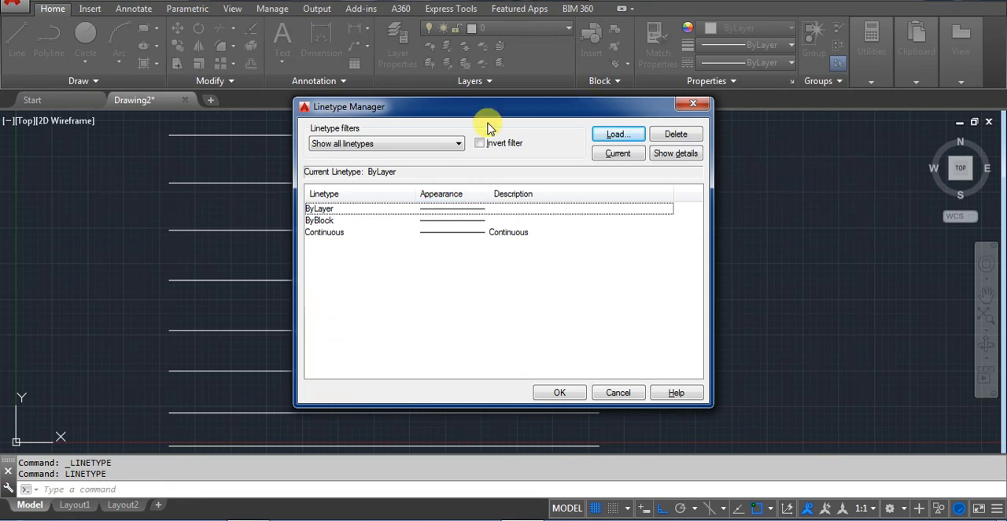
pyautogui.click(449, 224)
pyautogui.click(450, 233)
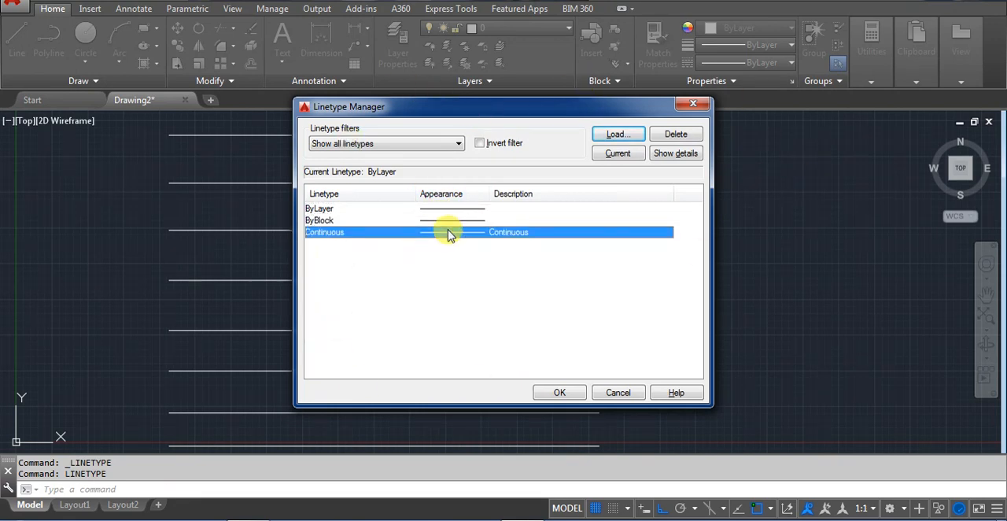
pyautogui.click(392, 269)
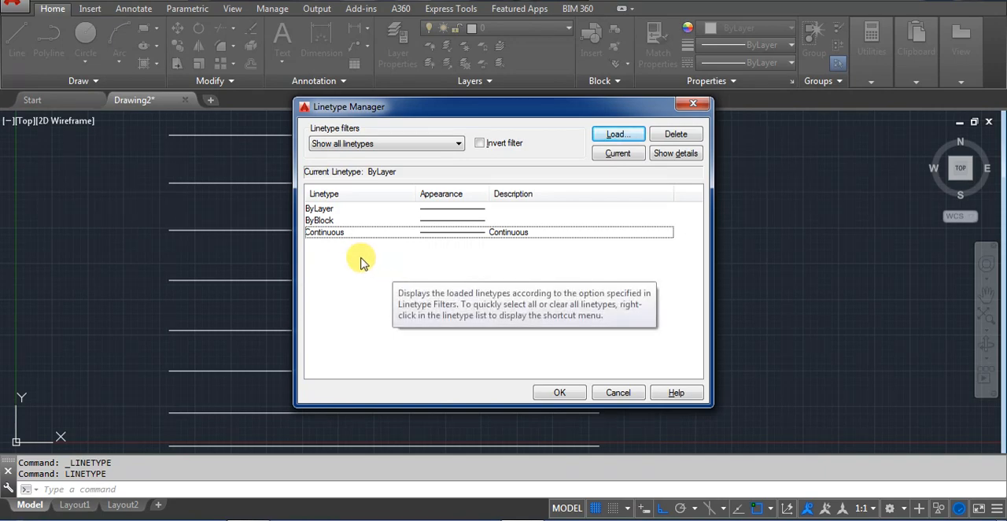
pyautogui.click(610, 135)
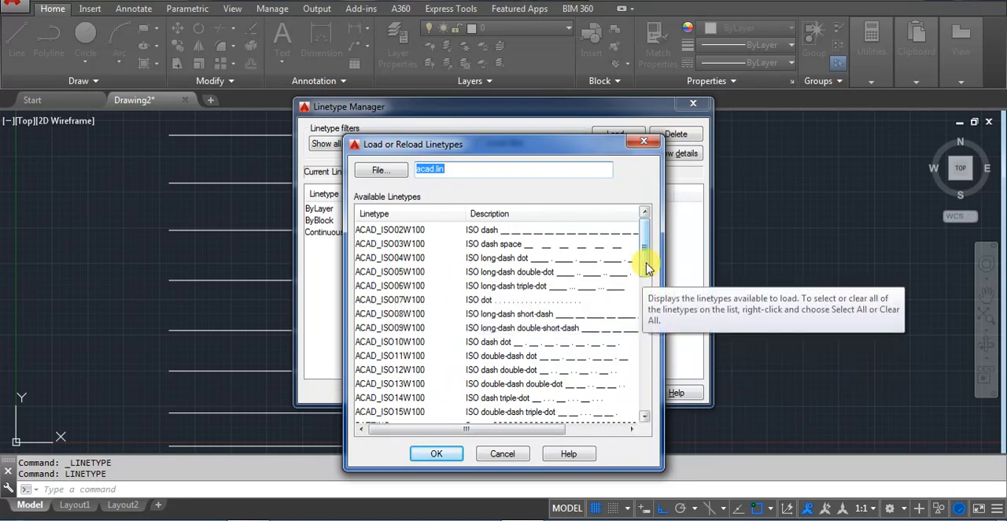
pyautogui.scroll(-1, 647, 270)
pyautogui.scroll(1, 646, 266)
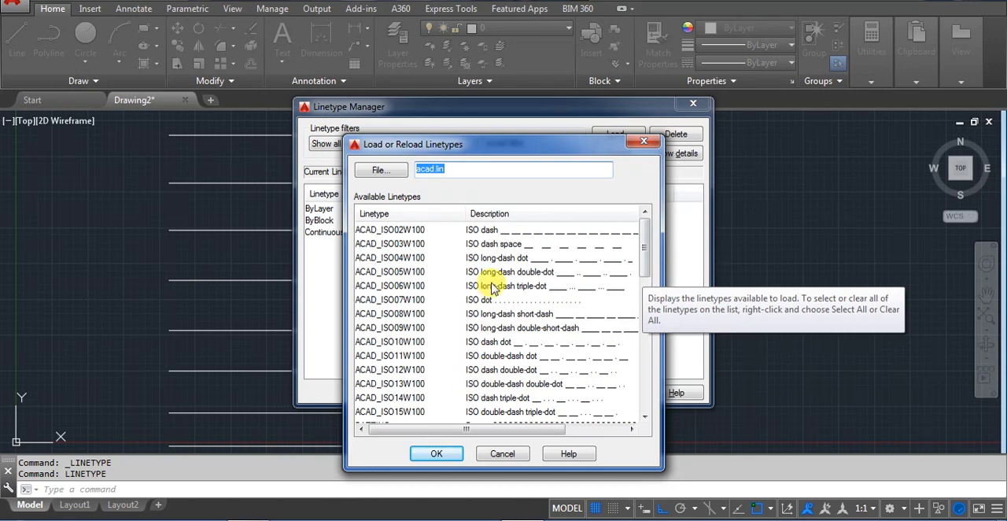
pyautogui.click(494, 247)
pyautogui.click(438, 454)
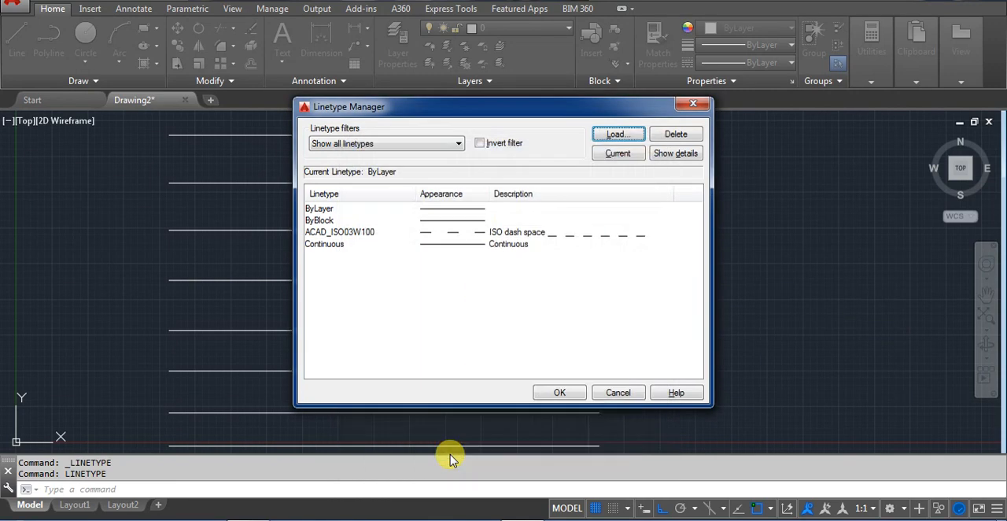
# Load the DASHDOT2 (Dash dot .5x) linetype from acad.lin into the drawing
pyautogui.click(618, 136)
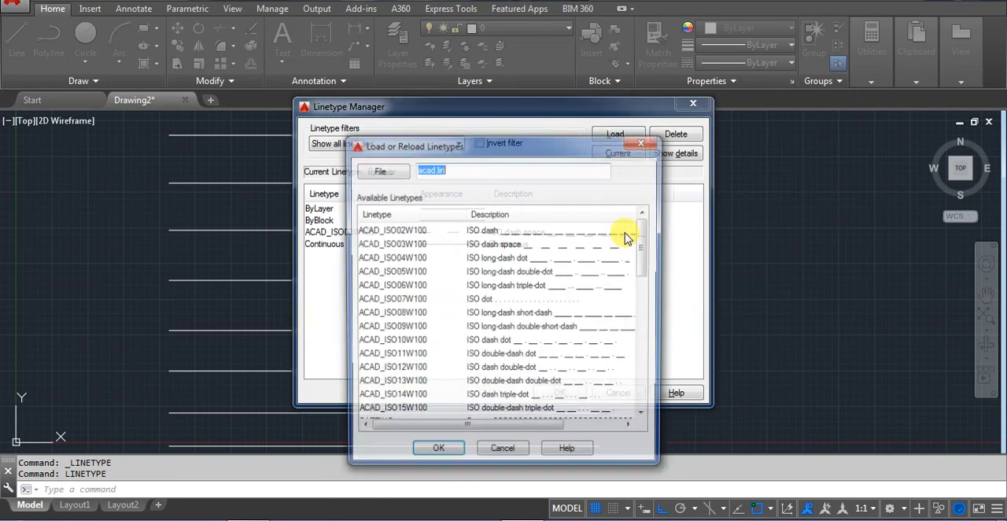
pyautogui.moveTo(644, 251); pyautogui.dragTo(645, 309)
pyautogui.click(477, 358)
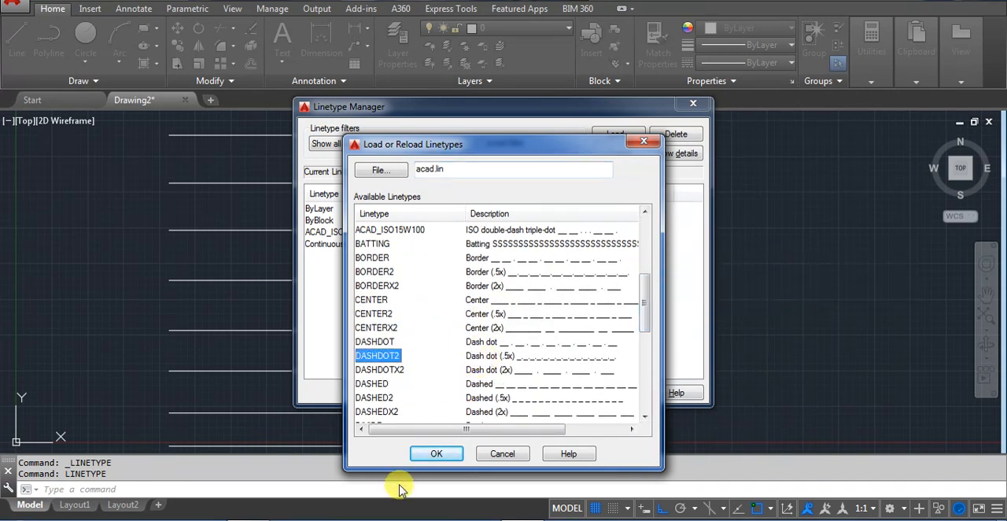
pyautogui.click(438, 454)
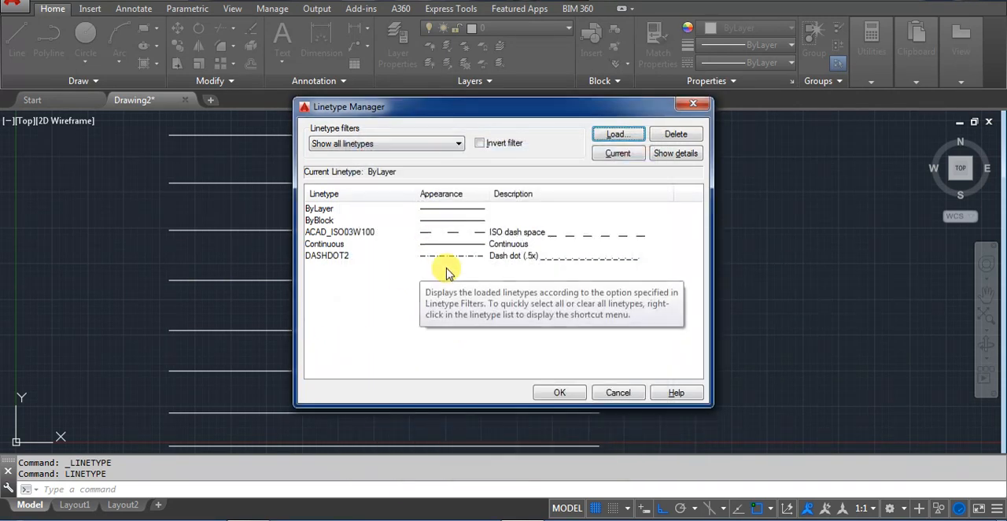
# Load the ZIGZAG linetype from the end of the acad.lin list
pyautogui.click(619, 136)
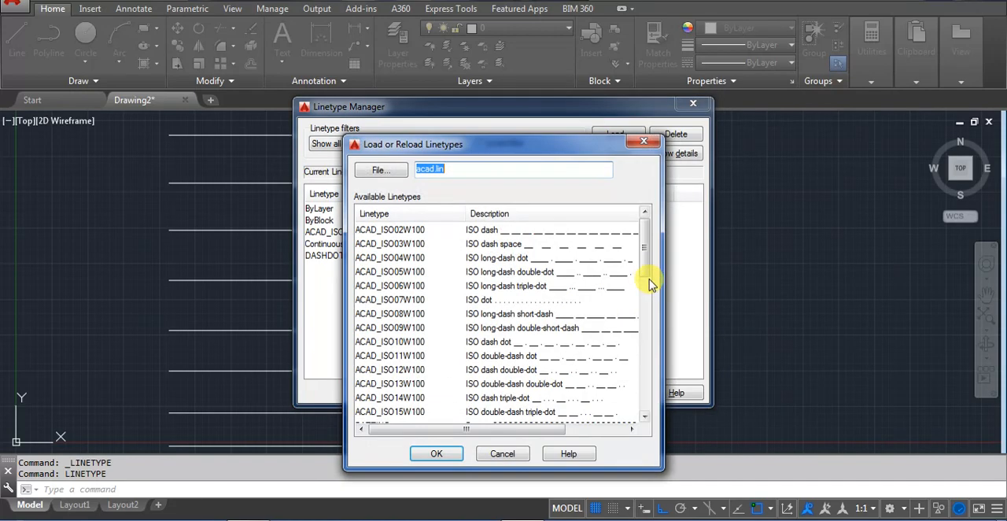
pyautogui.moveTo(643, 268); pyautogui.dragTo(580, 383)
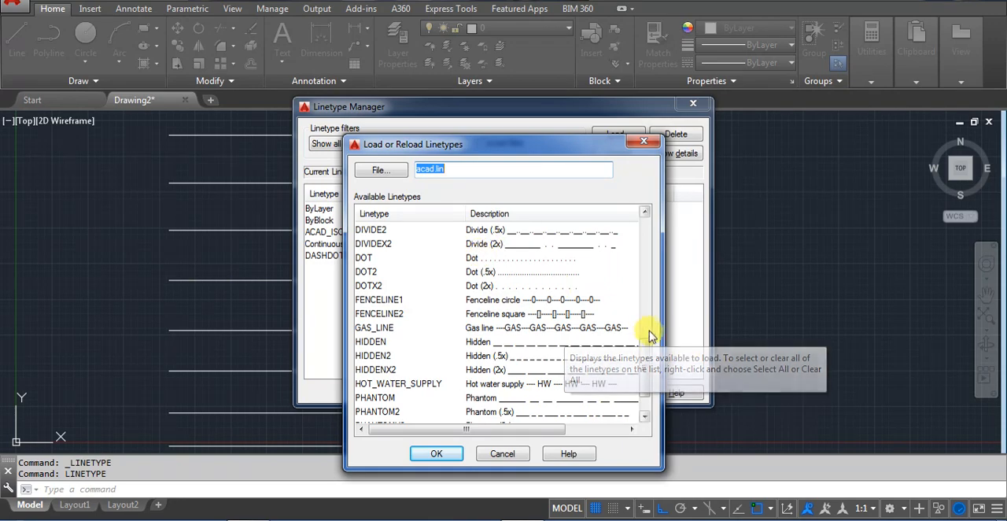
pyautogui.moveTo(650, 361); pyautogui.dragTo(637, 405)
pyautogui.click(574, 410)
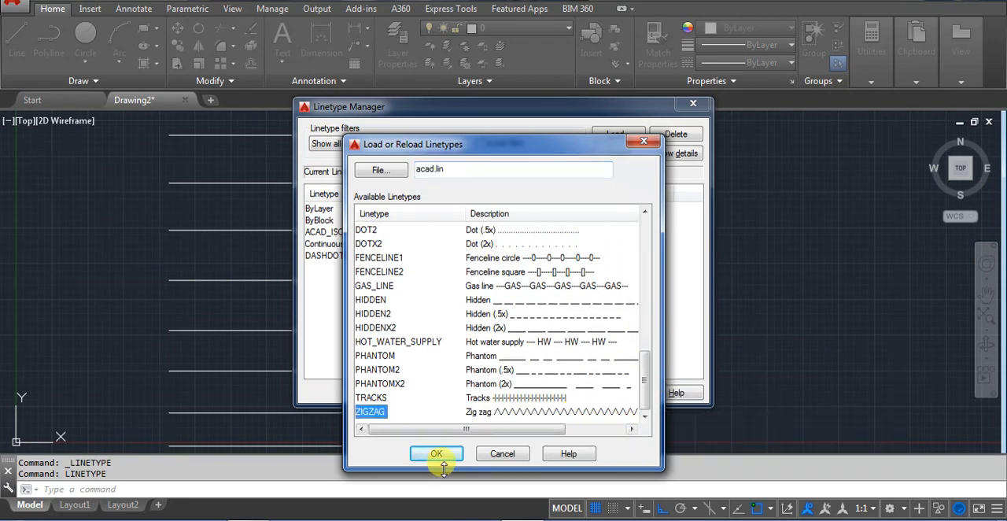
pyautogui.click(436, 454)
# Load the TRACKS linetype from acad.lin into the drawing
pyautogui.click(630, 135)
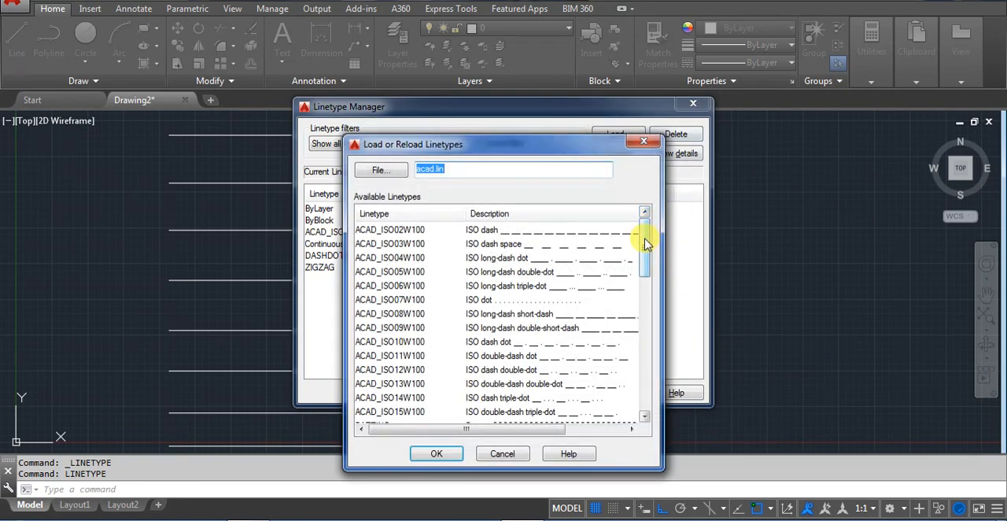
pyautogui.click(519, 397)
pyautogui.click(436, 454)
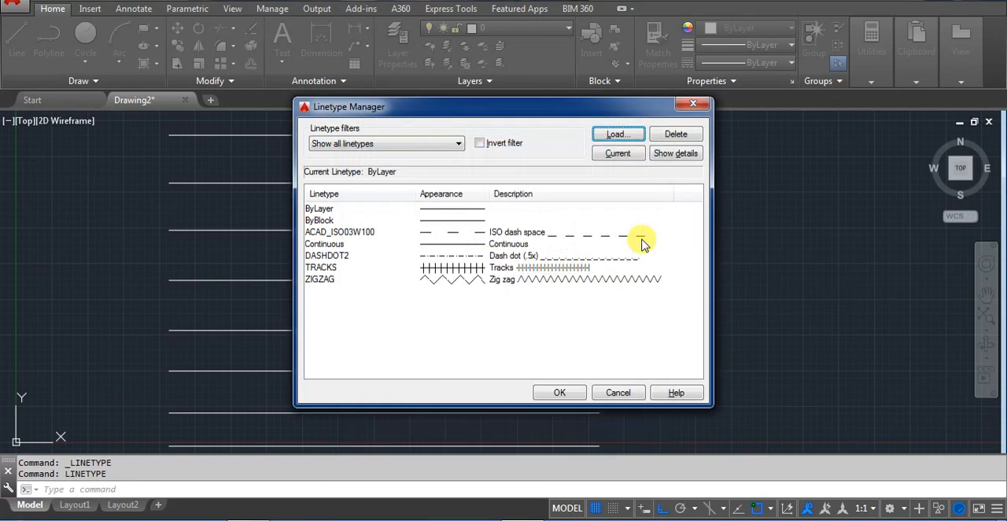
# Load the FENCELINE1 (Fenceline circle) linetype and accept the Linetype Manager changes
pyautogui.click(619, 135)
pyautogui.scroll(-6, 634, 291)
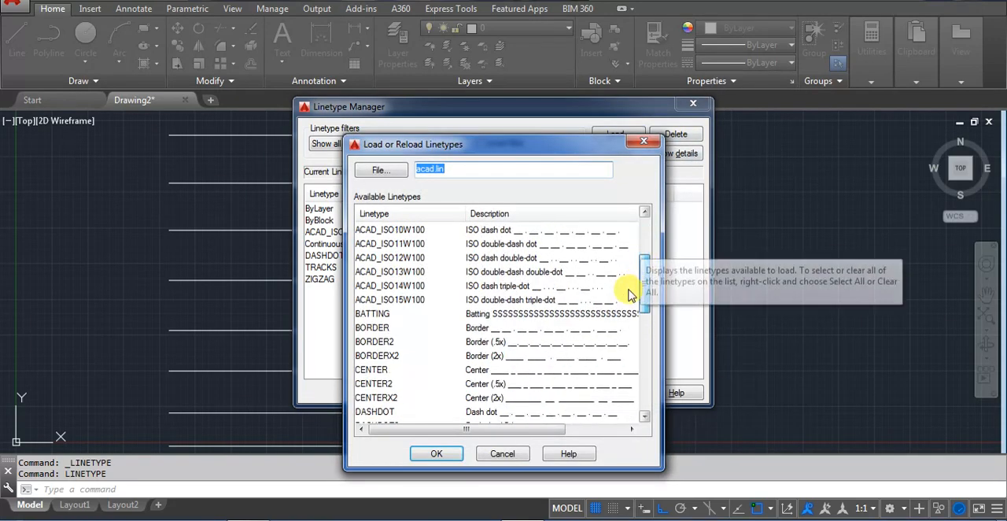
pyautogui.scroll(-1, 626, 322)
pyautogui.scroll(-1, 627, 334)
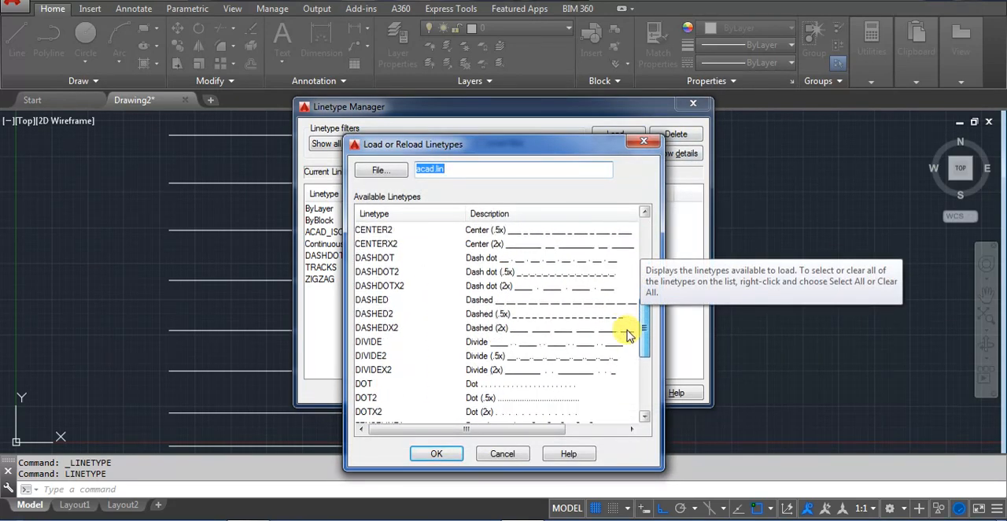
pyautogui.scroll(-1, 628, 340)
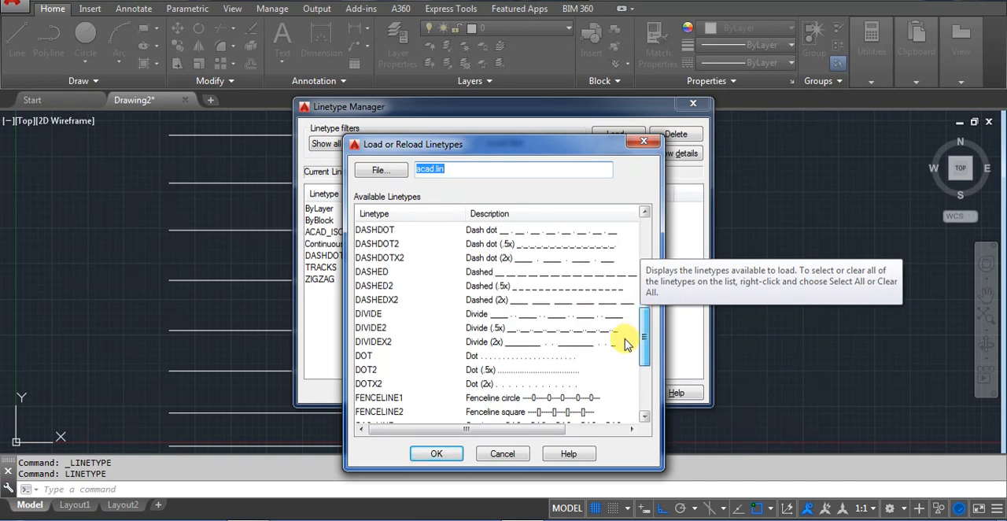
pyautogui.click(472, 398)
pyautogui.click(432, 455)
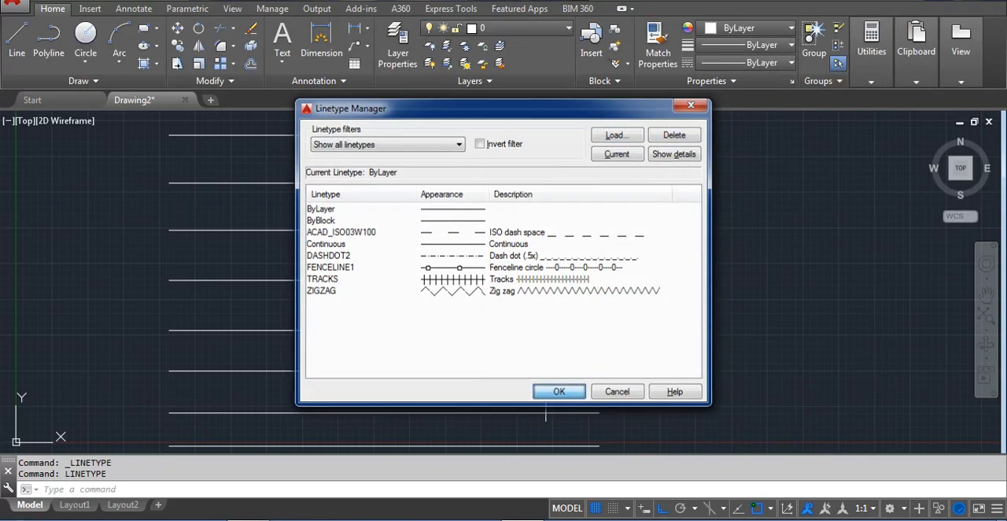
pyautogui.click(557, 391)
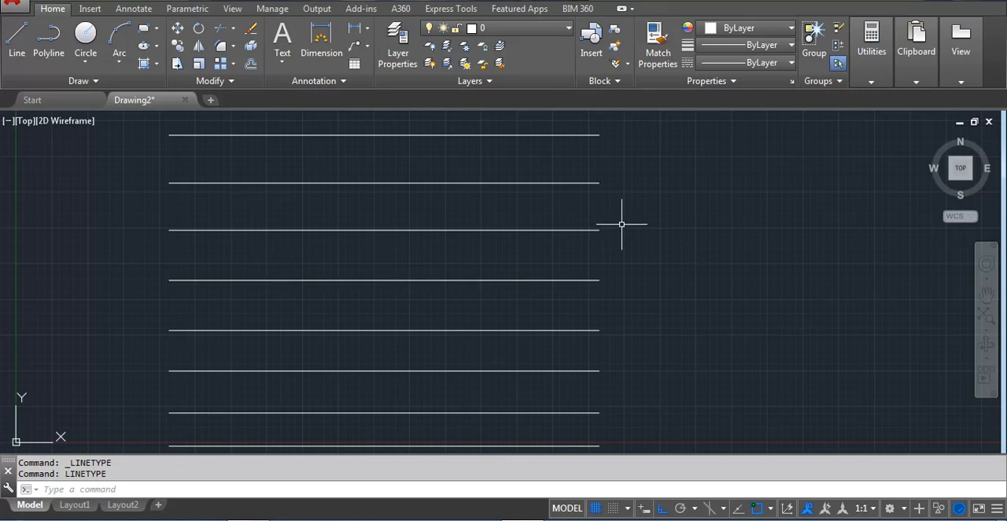
# Assign the ByLayer linetype to the topmost horizontal line and clear the selection
pyautogui.click(418, 118)
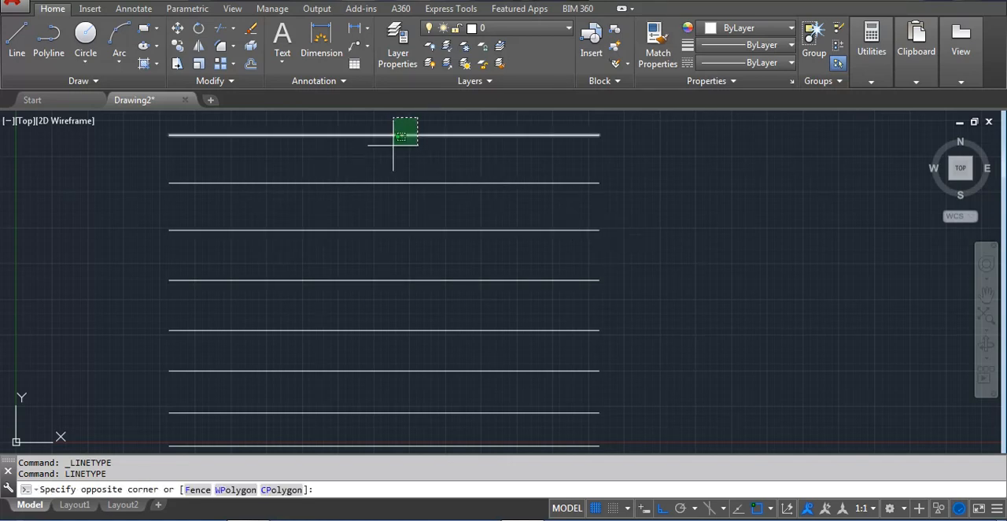
pyautogui.click(394, 144)
pyautogui.click(762, 62)
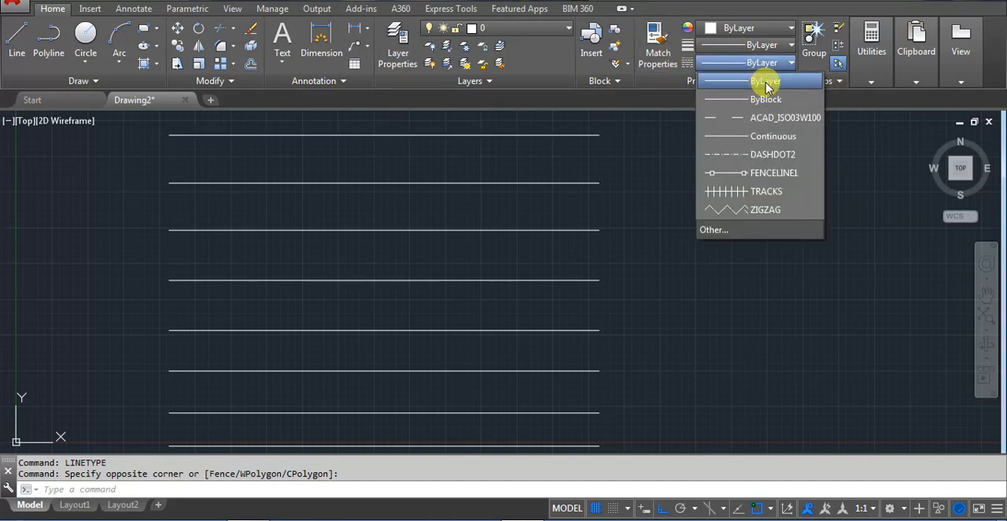
pyautogui.click(765, 82)
pyautogui.press('Escape')
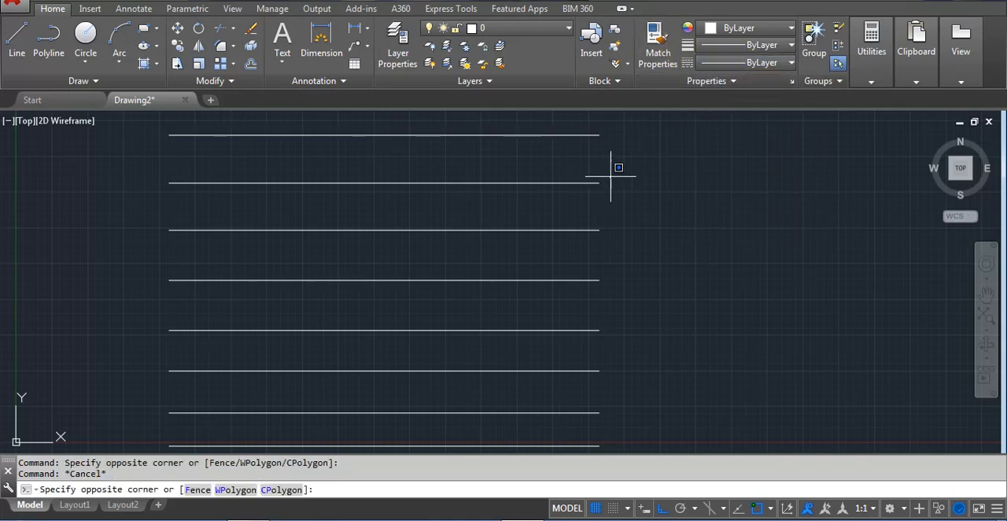
# Change the second horizontal line from the top to the ACAD_ISO03W100 linetype and clear the selection
pyautogui.click(569, 203)
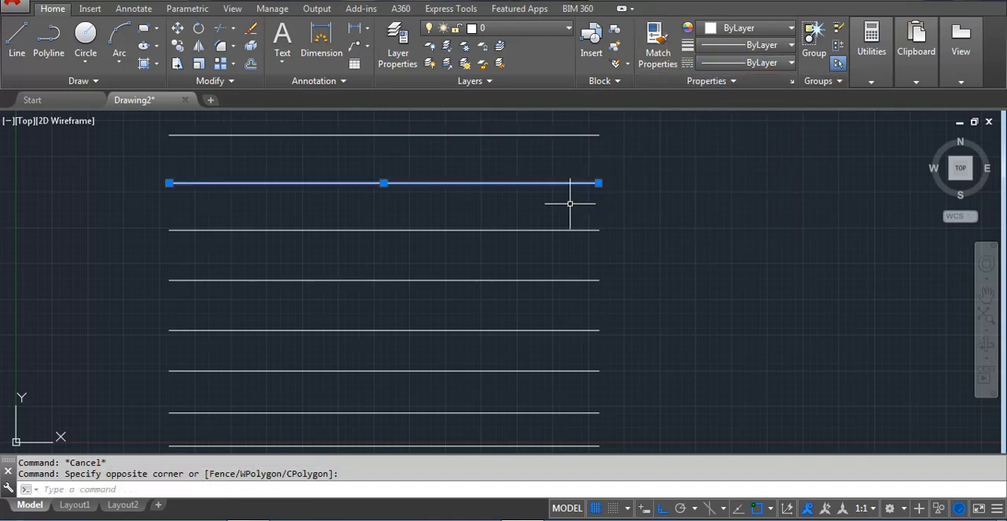
pyautogui.click(781, 63)
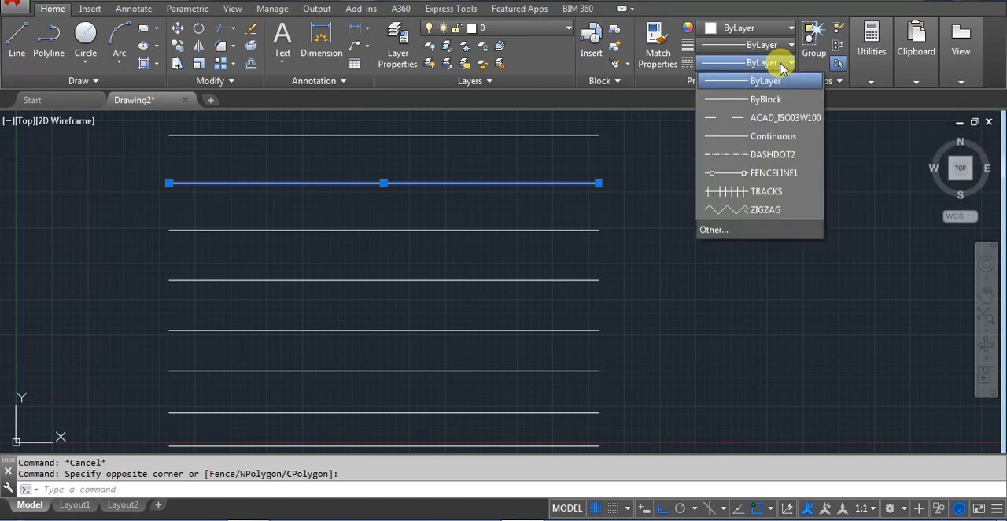
pyautogui.click(785, 124)
pyautogui.press('Escape')
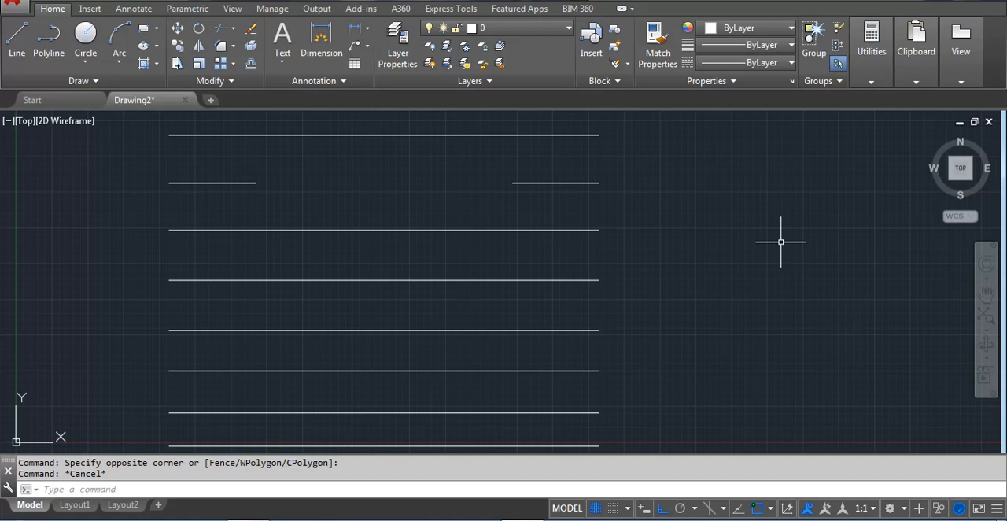
# Set the global linetype scale factor to 0.5 with LTSCALE
pyautogui.write('TS')
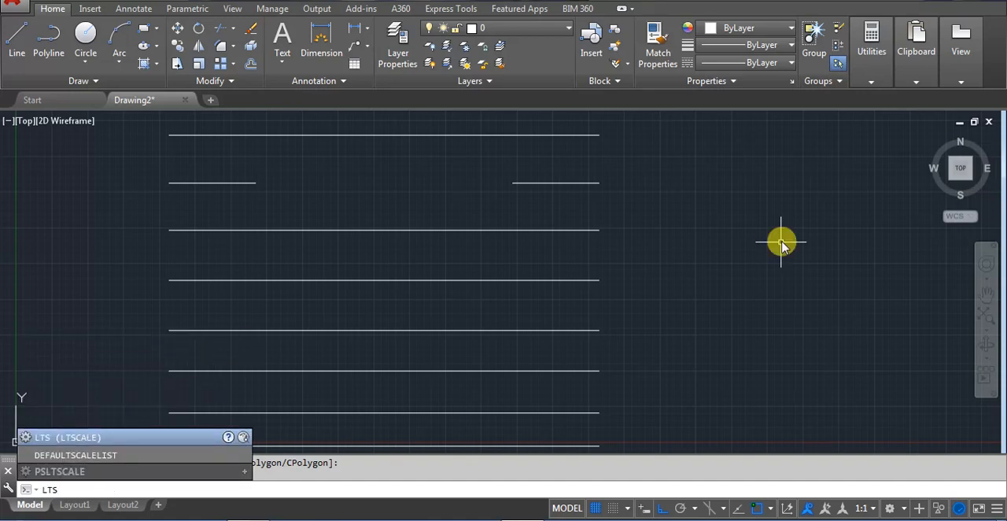
pyautogui.press('Return')
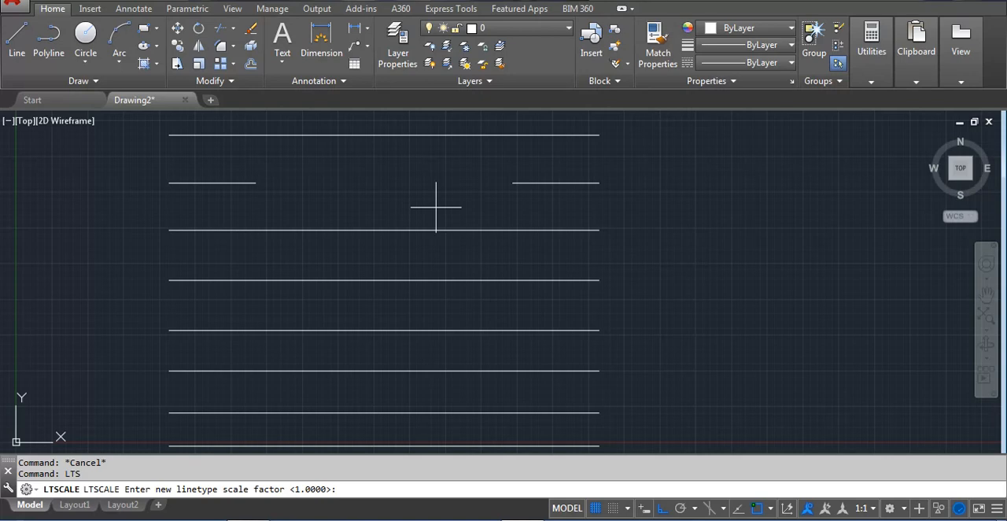
pyautogui.press('Return')
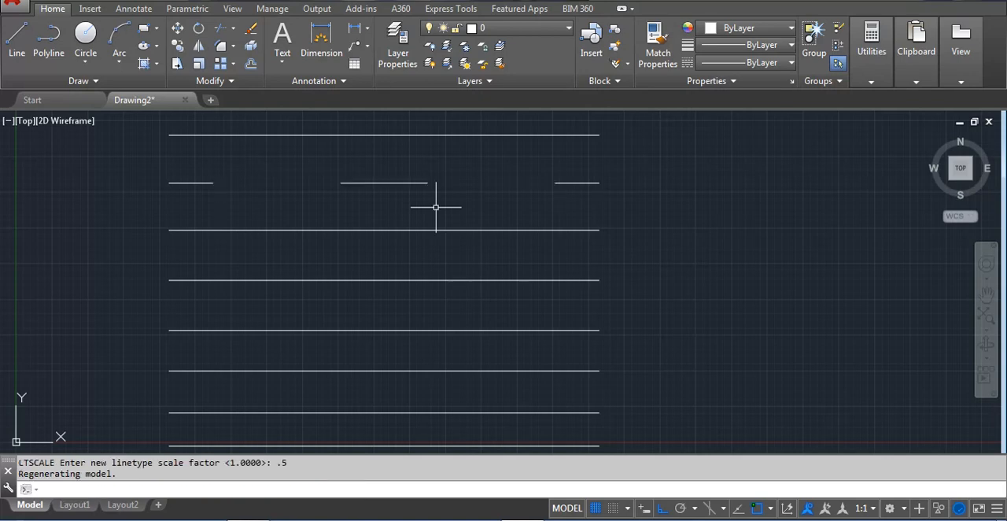
# Set the global linetype scale factor to 0.1 with LTSCALE
pyautogui.write('.1')
pyautogui.press('Return')
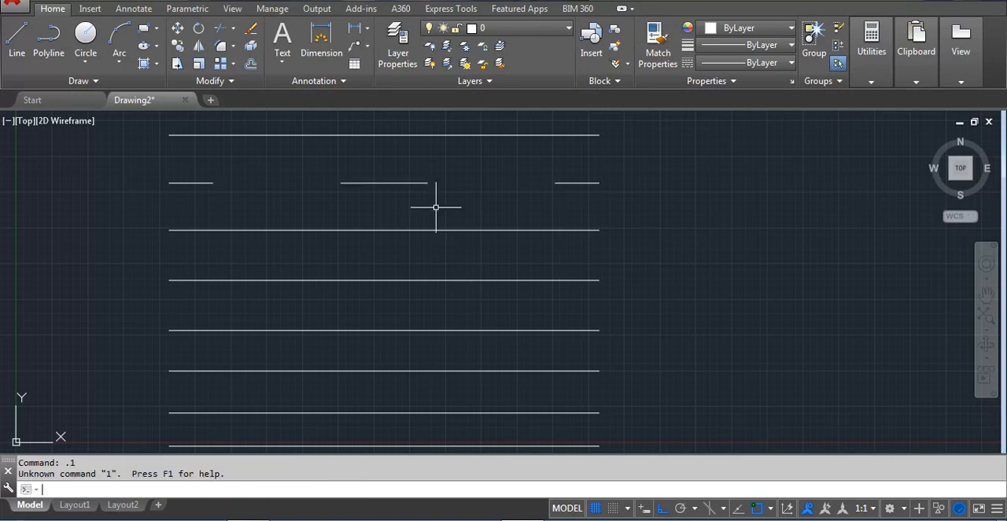
pyautogui.write('lts')
pyautogui.press('Return')
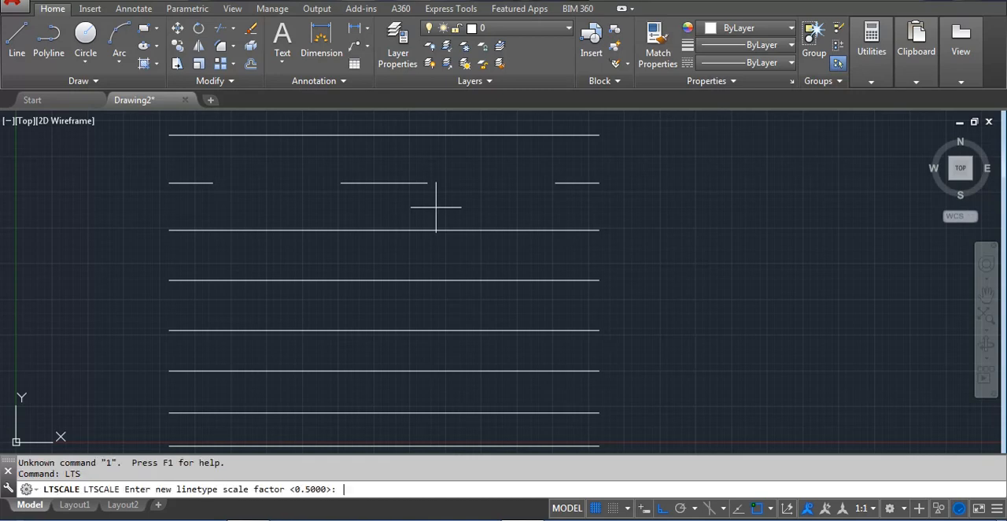
pyautogui.write('.1')
pyautogui.press('Return')
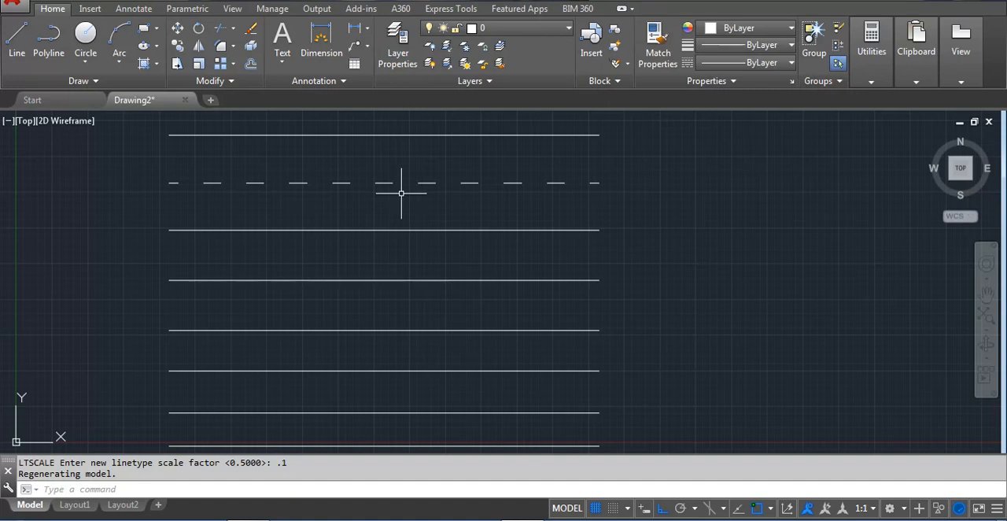
# Assign the Continuous linetype to the third horizontal line from the top and clear the selection
pyautogui.click(522, 214)
pyautogui.click(499, 237)
pyautogui.click(756, 62)
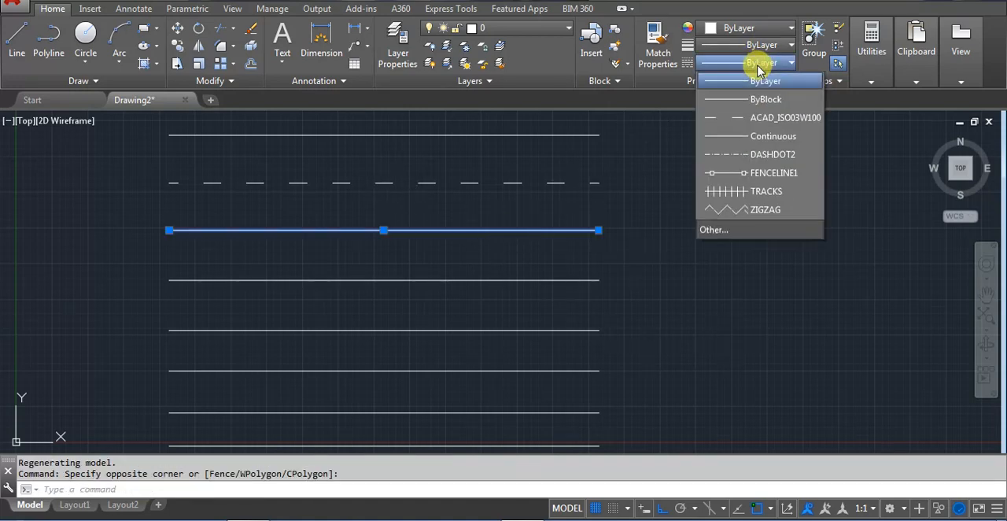
pyautogui.click(771, 136)
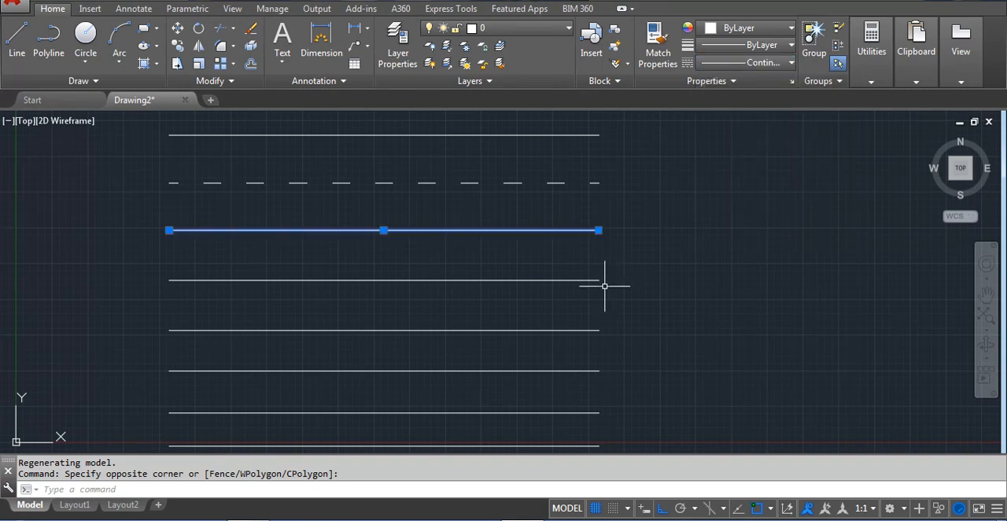
pyautogui.press('Escape')
# Change the fourth horizontal line from the top to the DASHDOT2 linetype and clear the selection
pyautogui.click(574, 266)
pyautogui.click(550, 294)
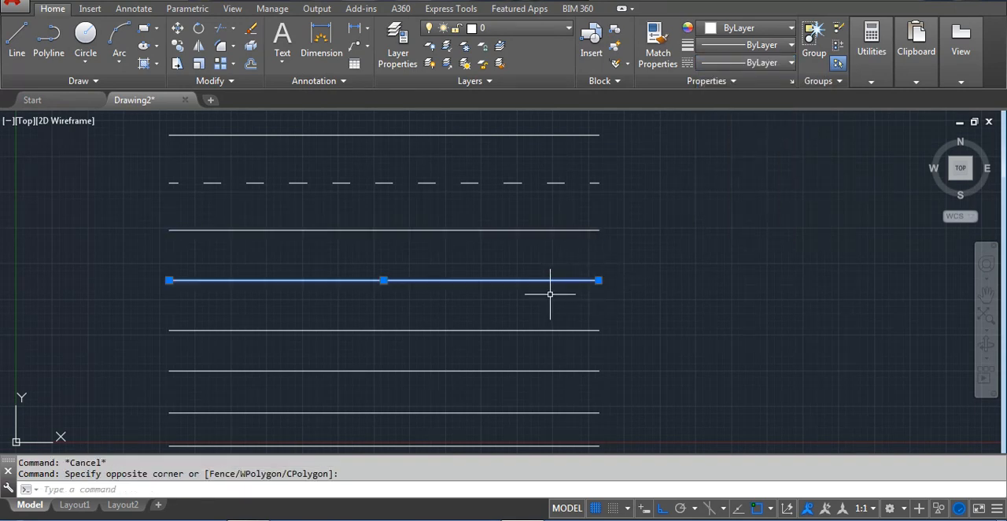
pyautogui.click(755, 62)
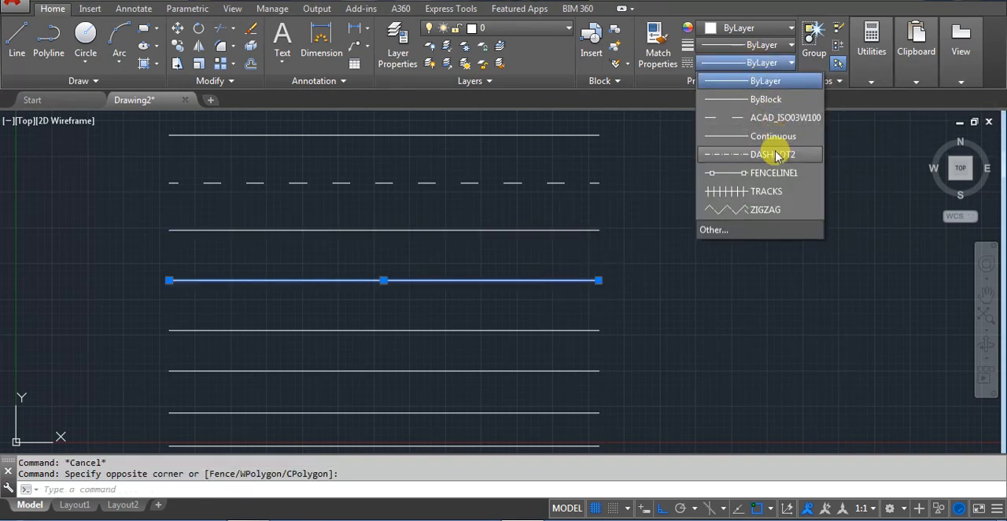
pyautogui.click(775, 155)
pyautogui.press('Escape')
# Change the fifth horizontal line from the top to the FENCELINE1 linetype and clear the selection
pyautogui.click(582, 314)
pyautogui.click(555, 347)
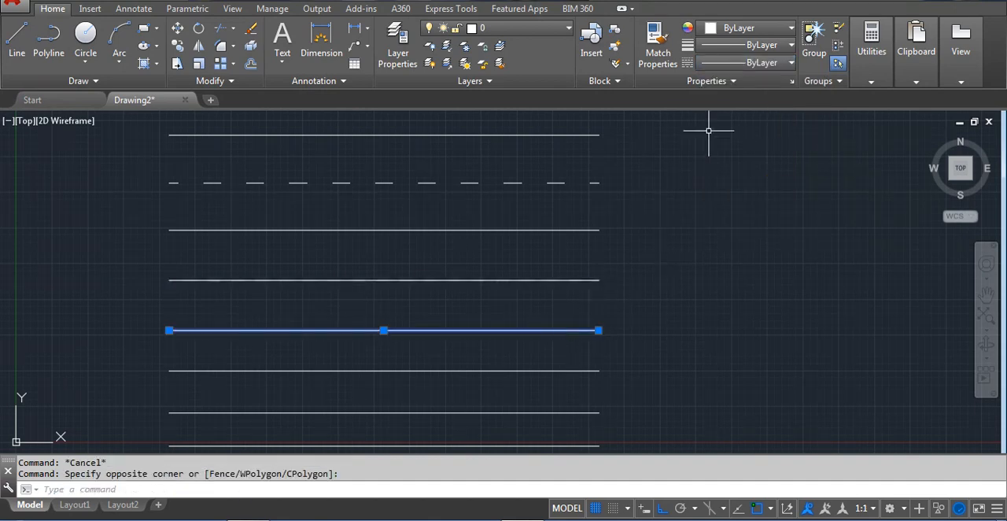
pyautogui.click(737, 63)
pyautogui.click(746, 174)
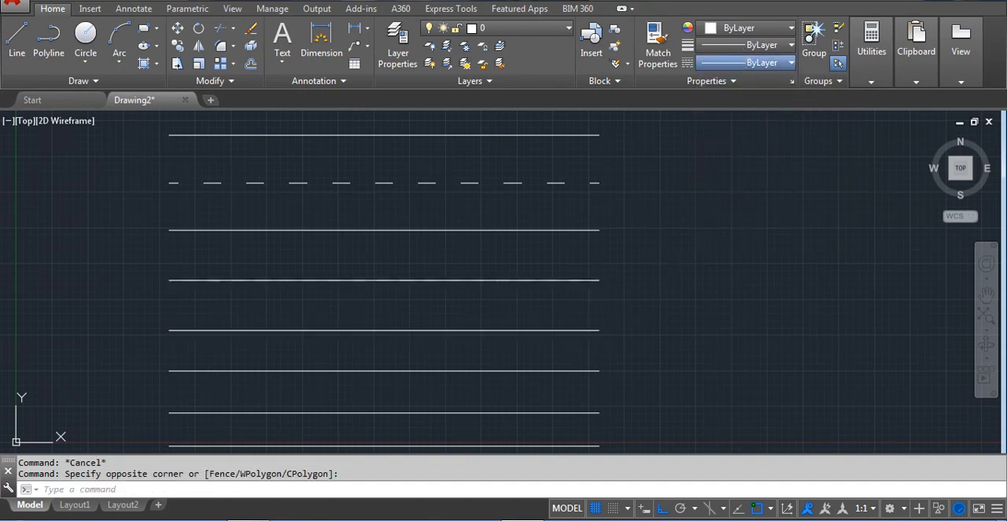
pyautogui.press('Escape')
# Change the sixth horizontal line from the top to the TRACKS linetype and clear the selection
pyautogui.click(558, 385)
pyautogui.click(546, 354)
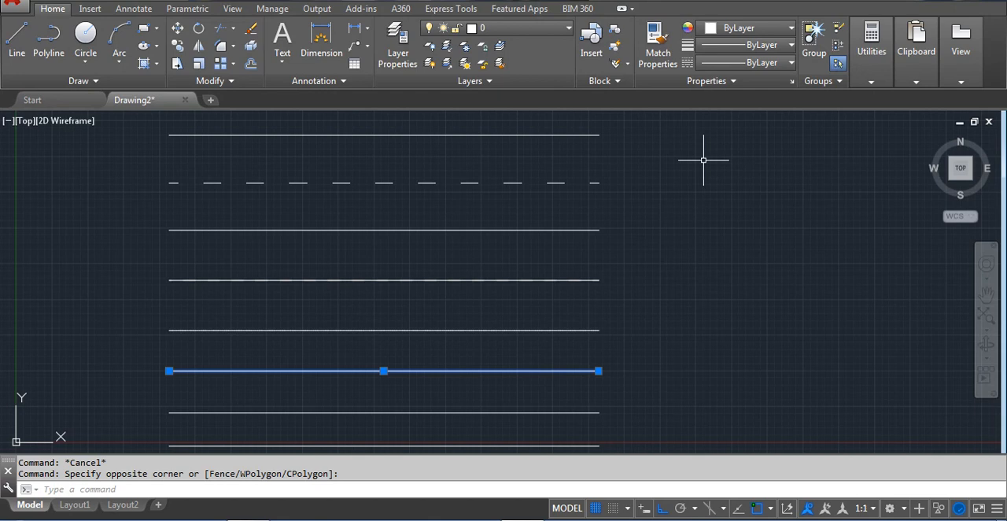
pyautogui.click(724, 70)
pyautogui.click(763, 187)
pyautogui.press('Escape')
# Change the seventh horizontal line from the top to the ZIGZAG linetype and clear the selection
pyautogui.click(564, 413)
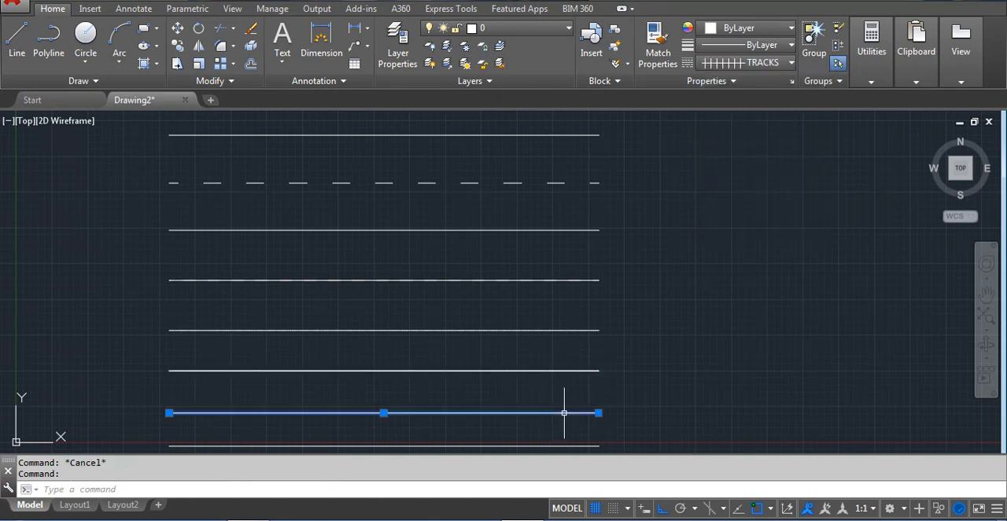
pyautogui.click(761, 63)
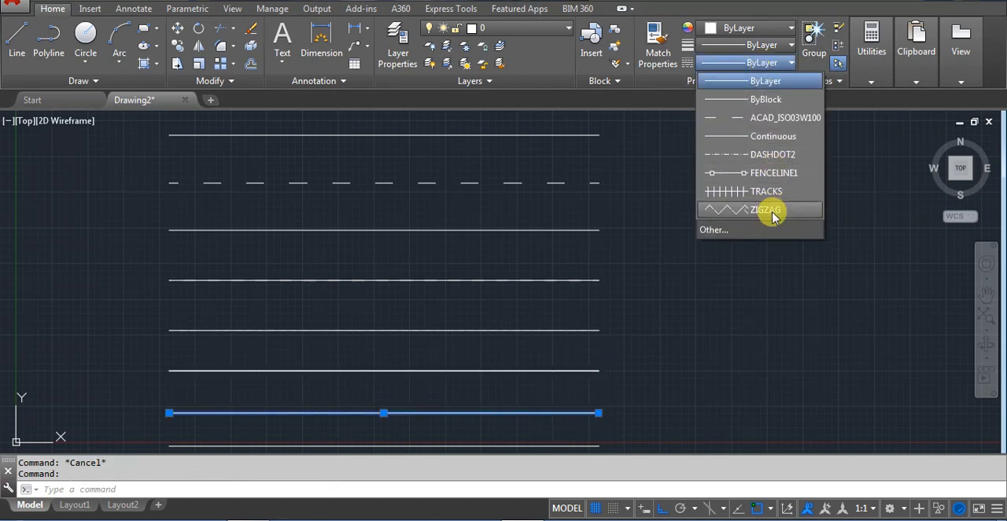
pyautogui.click(771, 211)
pyautogui.press('Escape')
# Assign the ByLayer linetype to the bottommost horizontal line and clear the selection
pyautogui.click(589, 445)
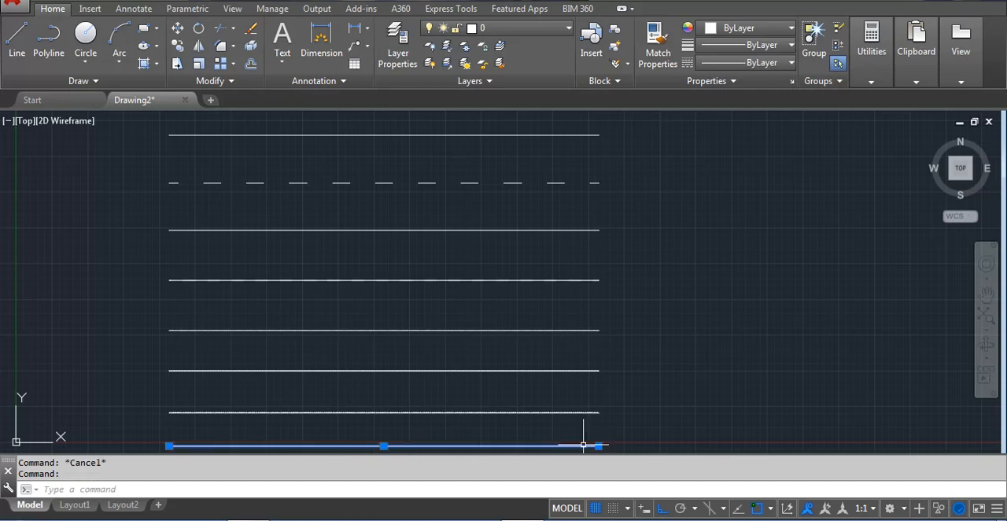
pyautogui.click(736, 63)
pyautogui.click(759, 81)
pyautogui.press('Escape')
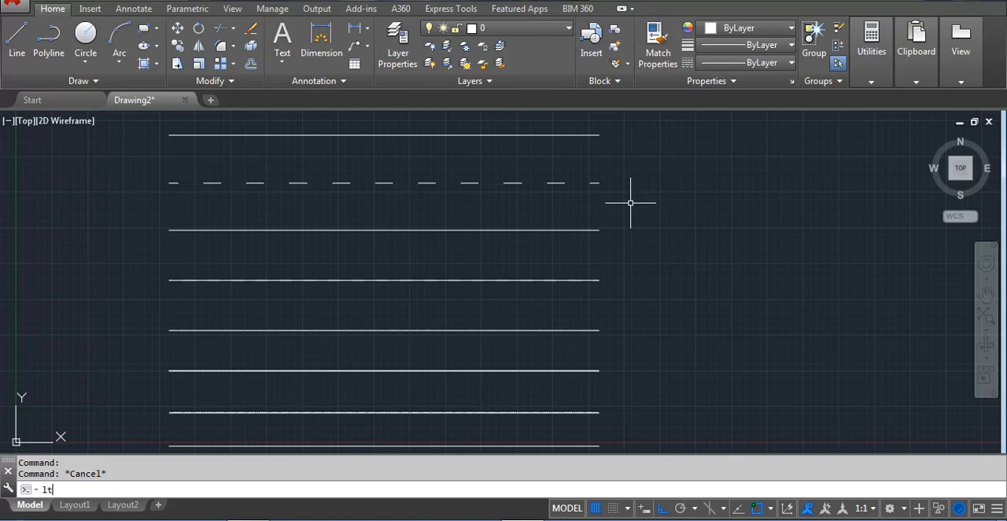
# Set the global linetype scale factor to 1 and then to 2 with LTSCALE
pyautogui.press('Return')
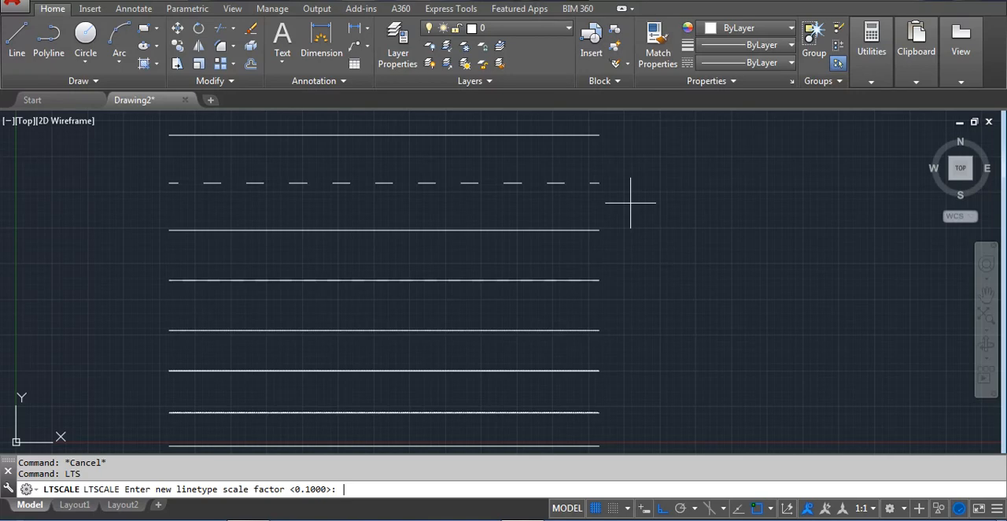
pyautogui.press('Return')
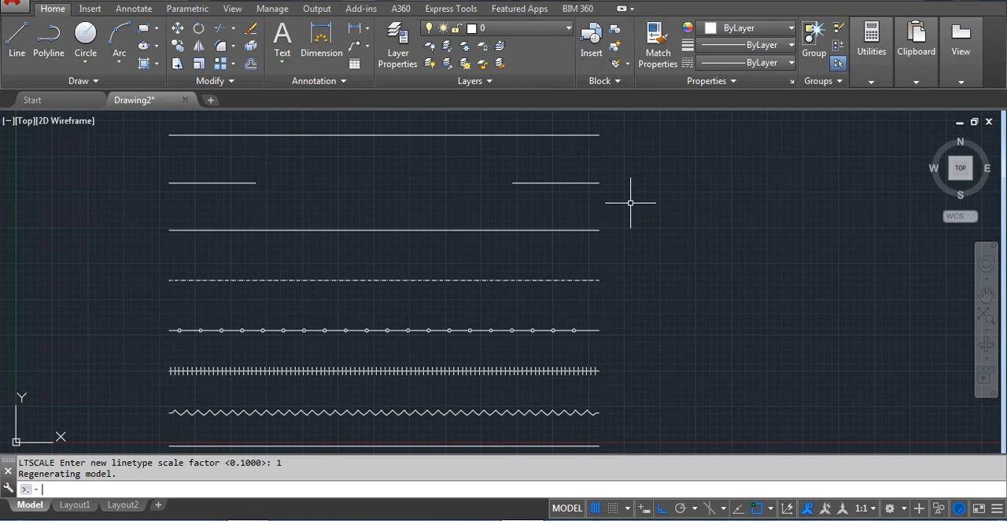
pyautogui.press('Return')
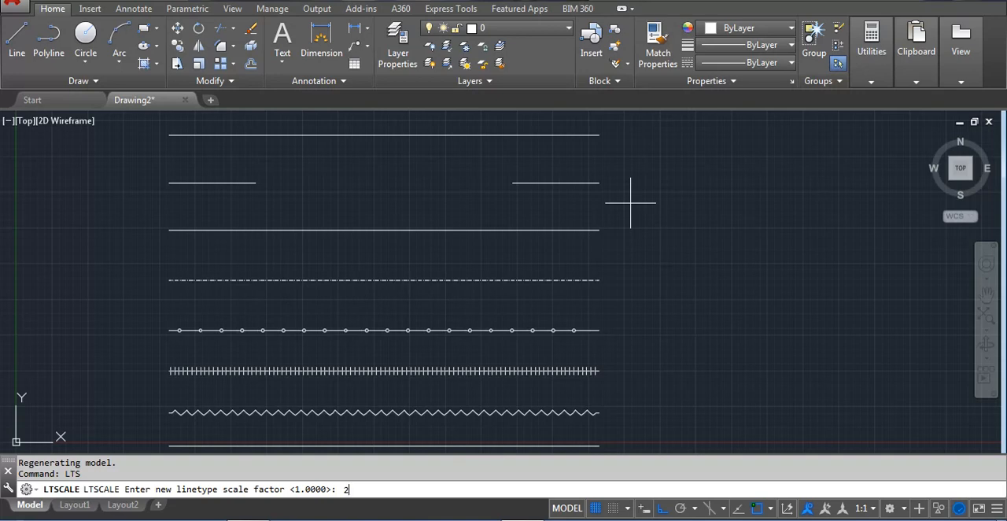
pyautogui.press('Return')
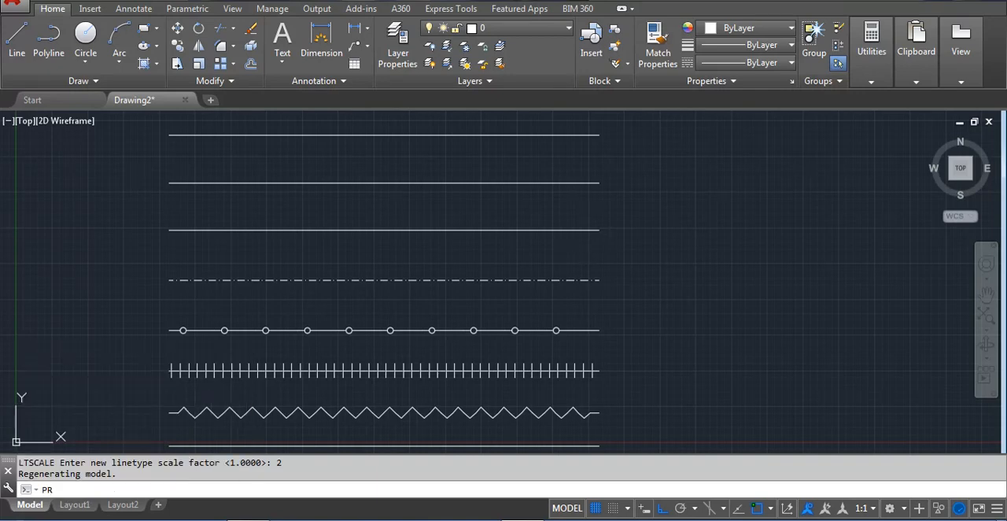
# Open the Properties palette for the second line from the top and widen it enough to read the full property names
pyautogui.press('Return')
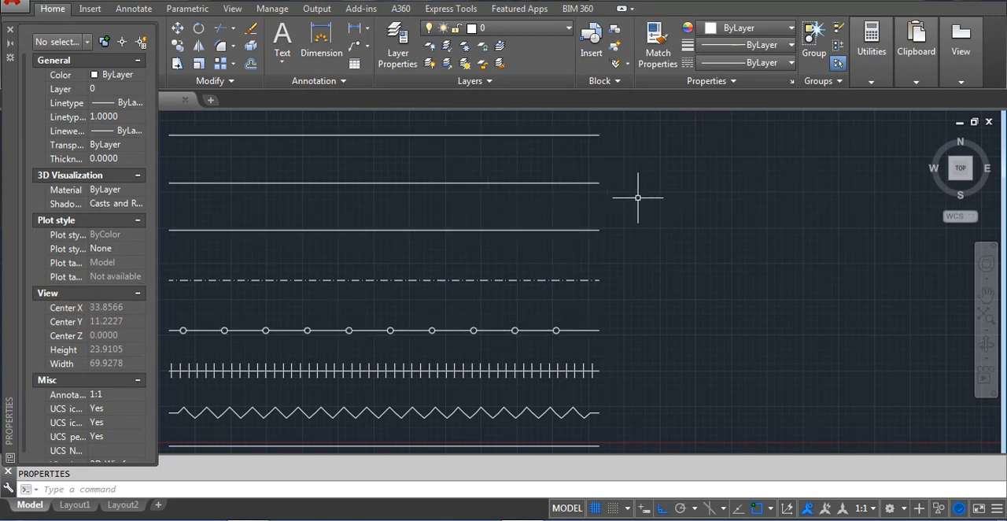
pyautogui.click(602, 209)
pyautogui.click(451, 207)
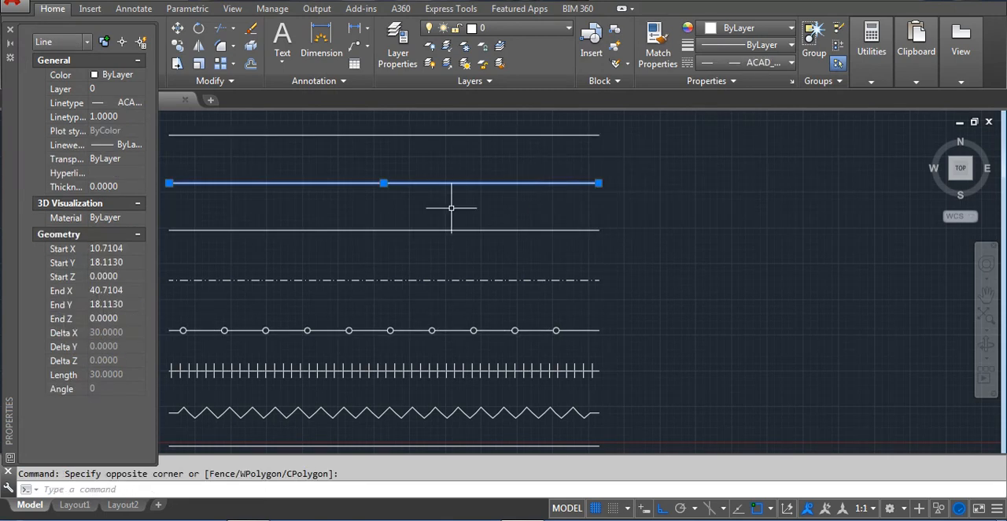
pyautogui.click(129, 103)
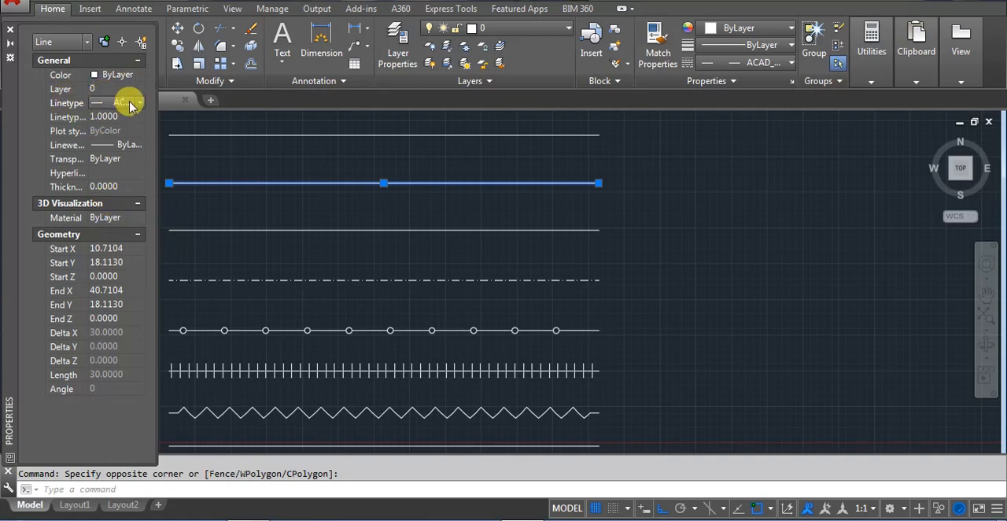
pyautogui.click(85, 119)
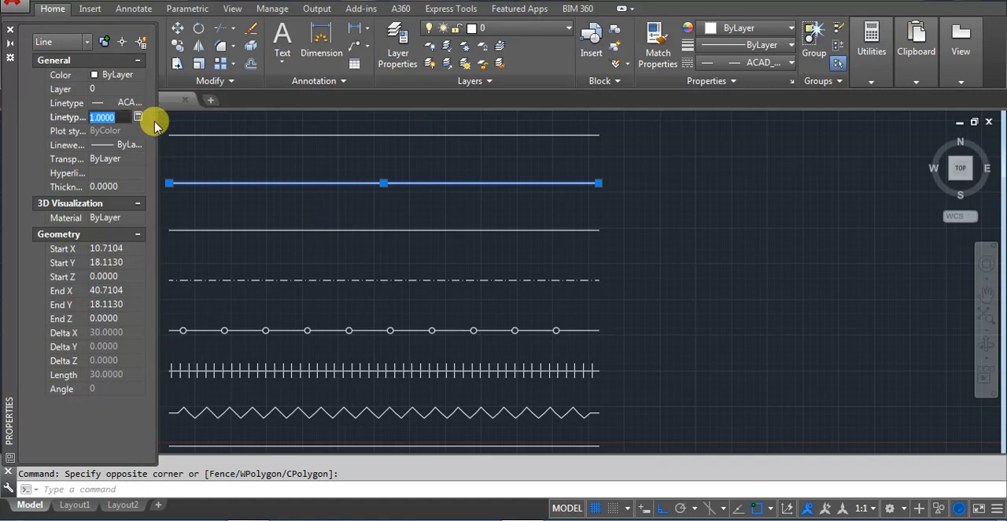
pyautogui.moveTo(148, 113); pyautogui.dragTo(284, 118)
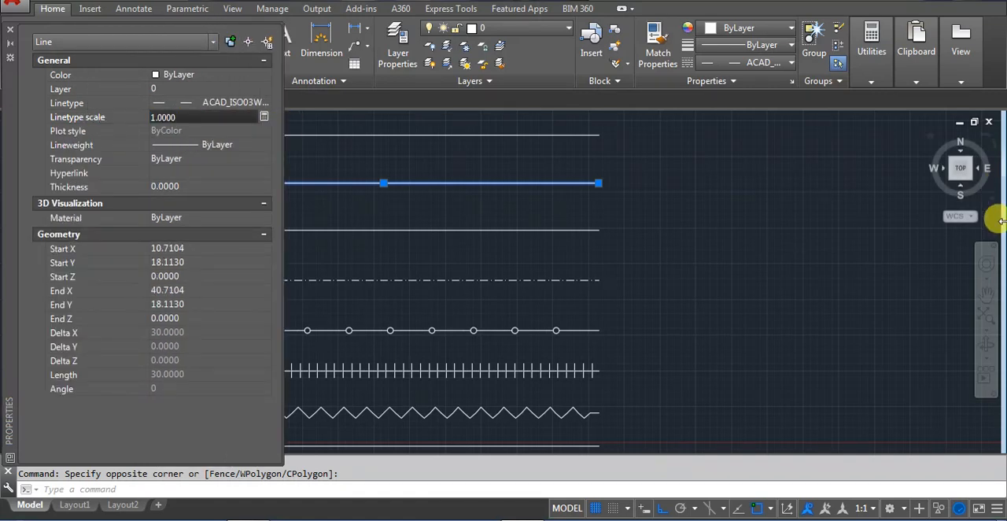
pyautogui.click(986, 292)
pyautogui.moveTo(522, 371)
pyautogui.mouseDown()
pyautogui.moveTo(749, 333)
pyautogui.moveTo(760, 353)
pyautogui.mouseUp()
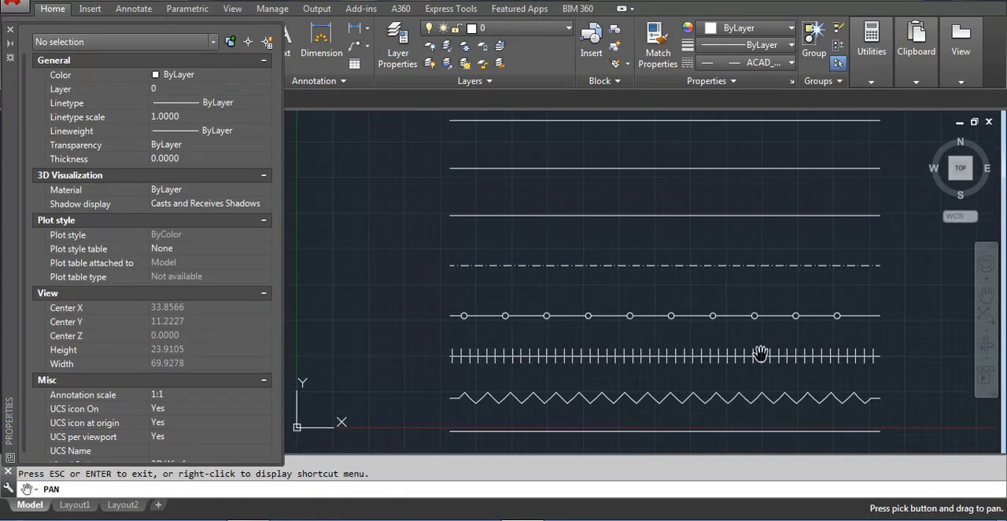
pyautogui.moveTo(632, 301); pyautogui.dragTo(634, 317)
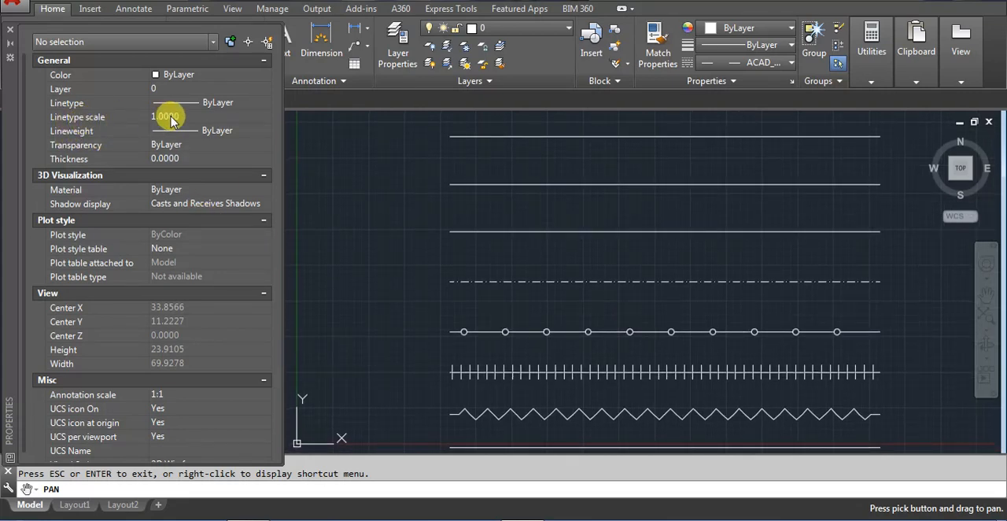
# Set the current linetype scale to 0.1 in the Properties palette with no object selected
pyautogui.click(169, 117)
pyautogui.write('0.1')
pyautogui.press('Tab')
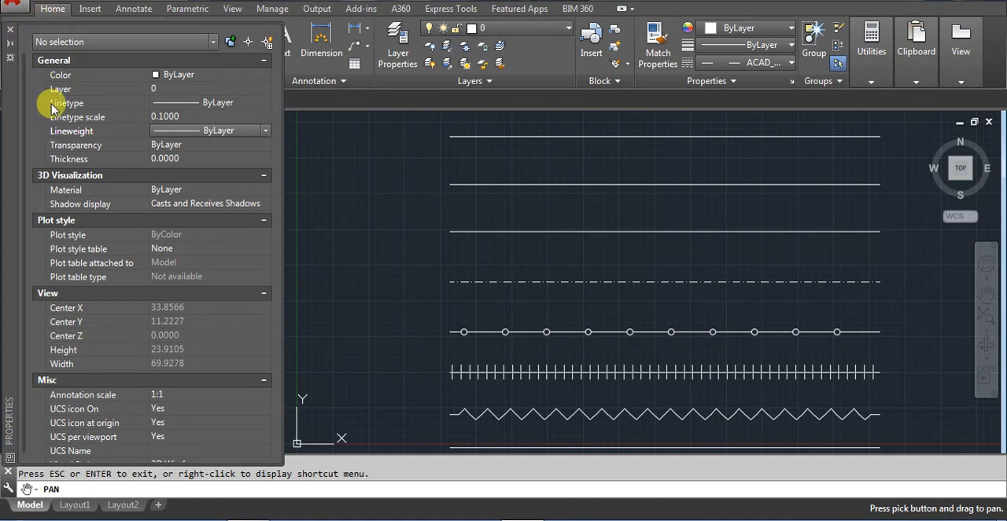
pyautogui.press('Escape')
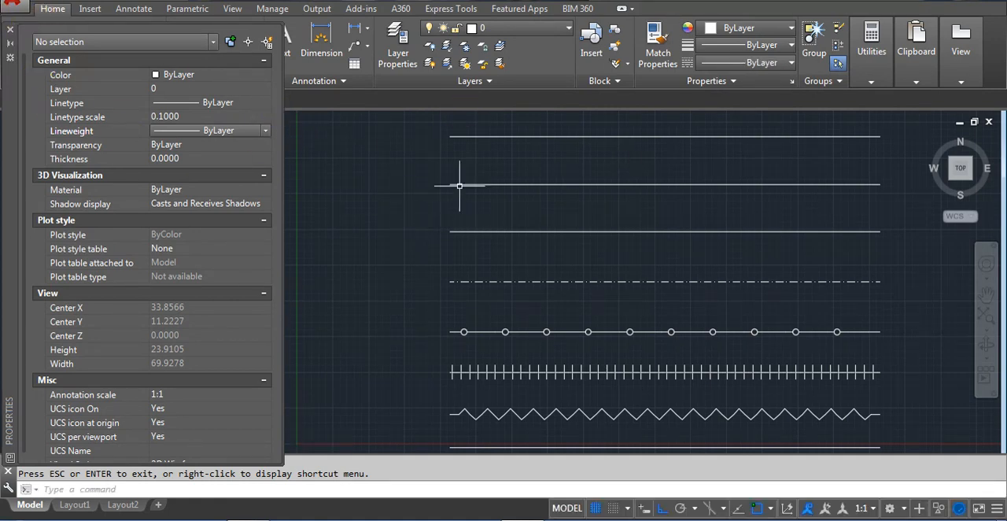
# Set the individual linetype scale of the second line, the ACAD_ISO03W100 one, to 0.1 and deselect it
pyautogui.click(475, 184)
pyautogui.click(169, 118)
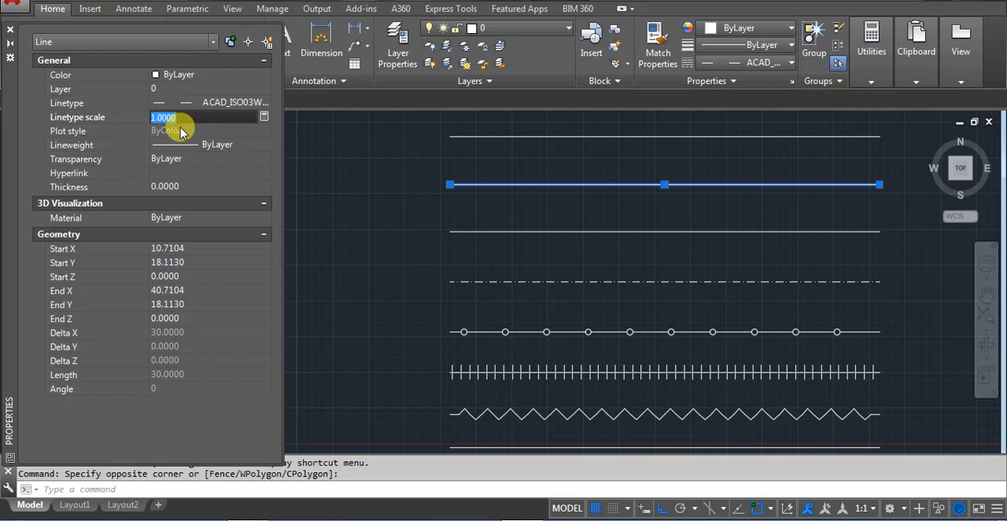
pyautogui.write('0.1')
pyautogui.press('Return')
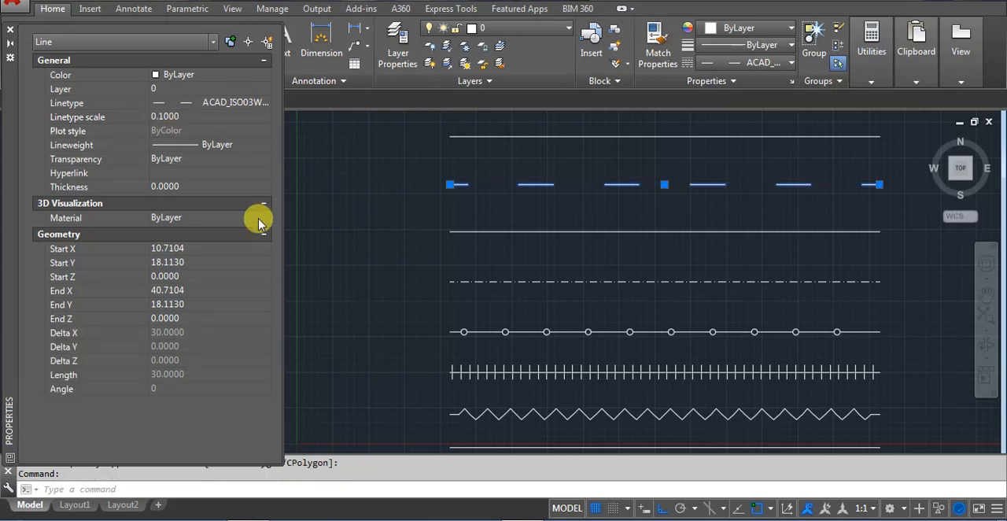
pyautogui.press('Escape')
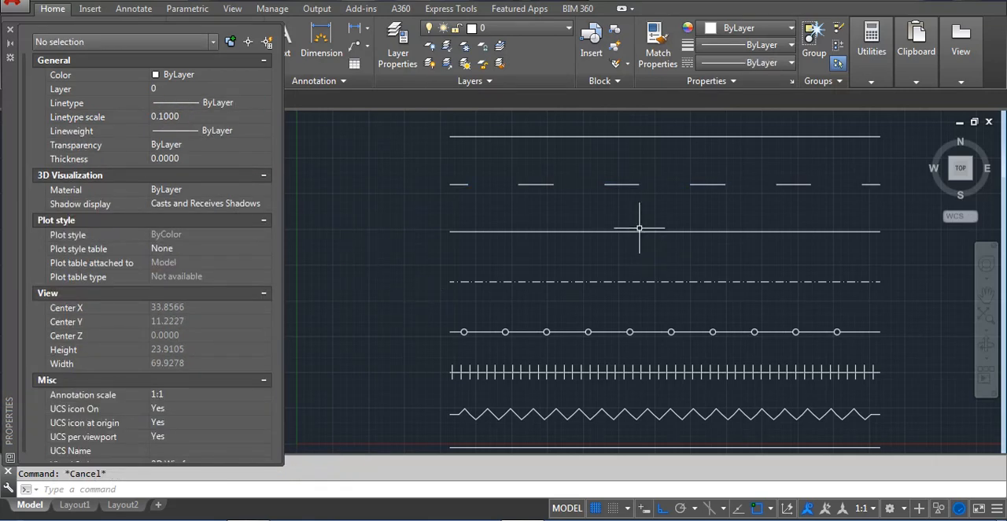
# Set the linetype scale of the third line, the Continuous one, to 0.1 and clear the selection
pyautogui.click(639, 231)
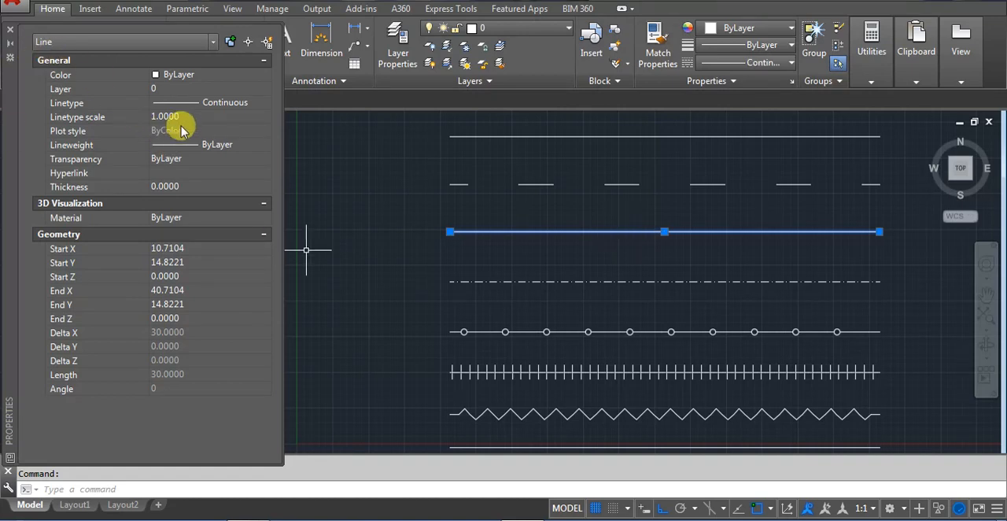
pyautogui.click(167, 117)
pyautogui.write('0.1')
pyautogui.press('Return')
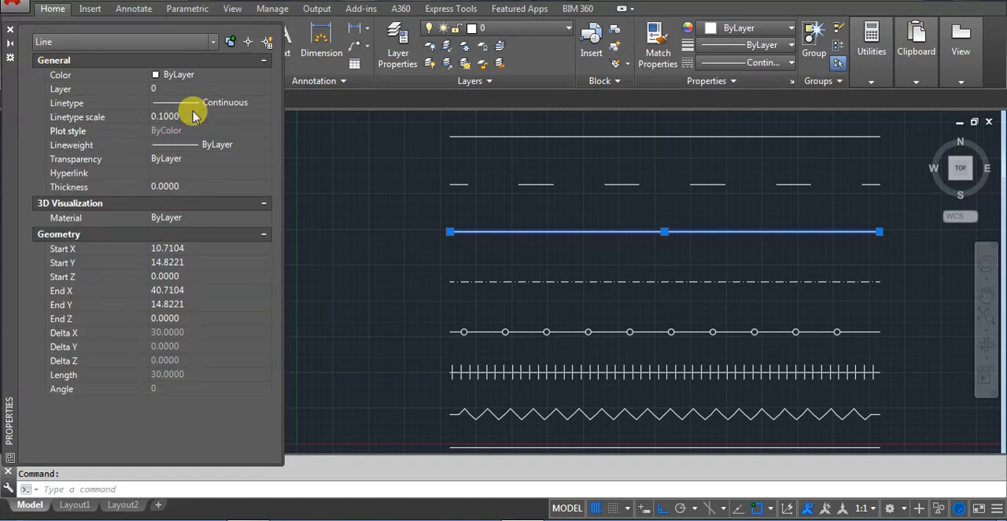
pyautogui.click(555, 286)
pyautogui.press('Escape')
pyautogui.press('Escape')
# Set the linetype scale of the DASHDOT2 line to 2 and clear the selection
pyautogui.click(580, 281)
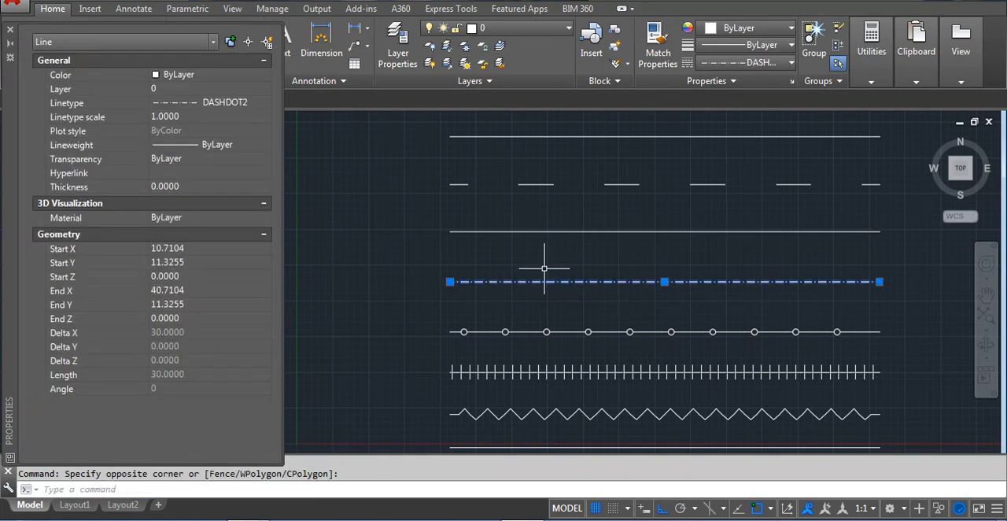
pyautogui.click(194, 111)
pyautogui.write('2')
pyautogui.press('Return')
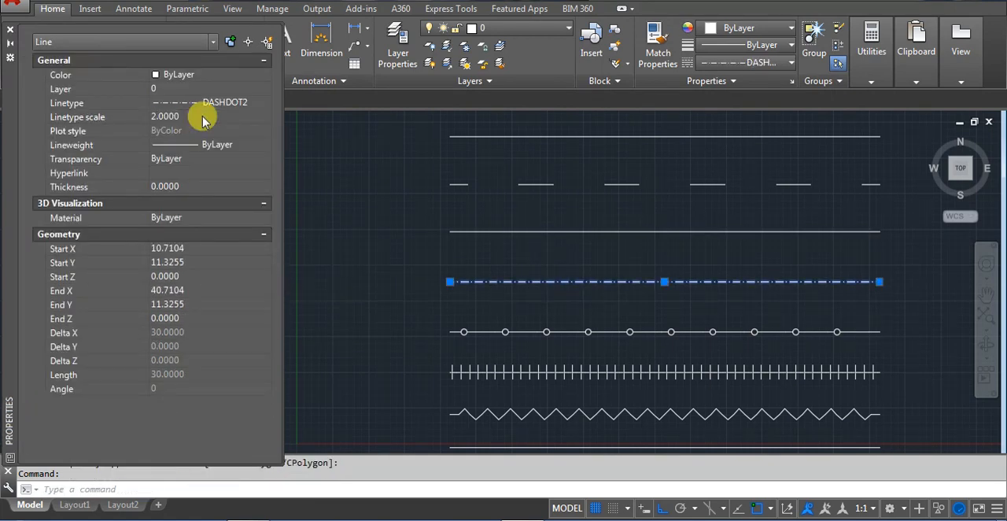
pyautogui.press('Escape')
# Set the linetype scale of the FENCELINE1 line to 1.5 and clear the selection
pyautogui.click(524, 327)
pyautogui.click(488, 340)
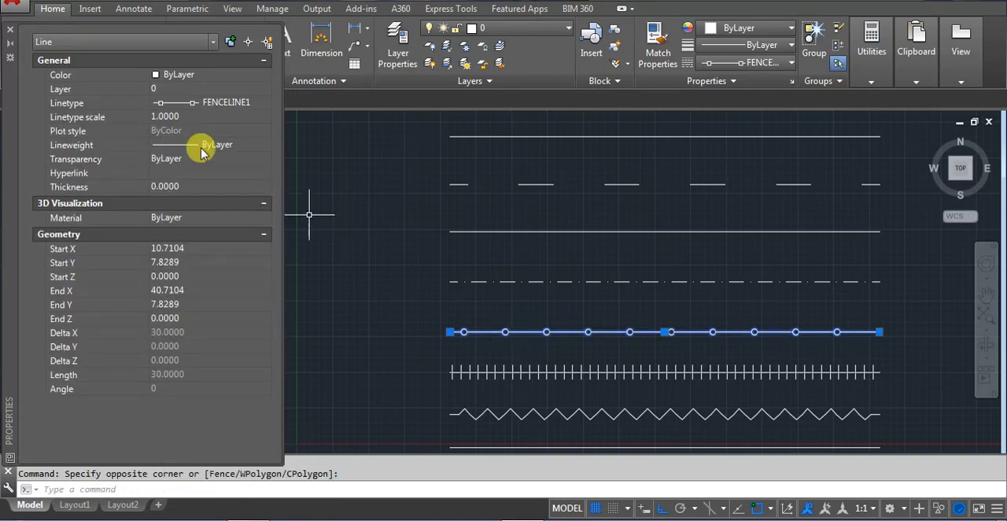
pyautogui.click(175, 117)
pyautogui.write('1.5')
pyautogui.press('Return')
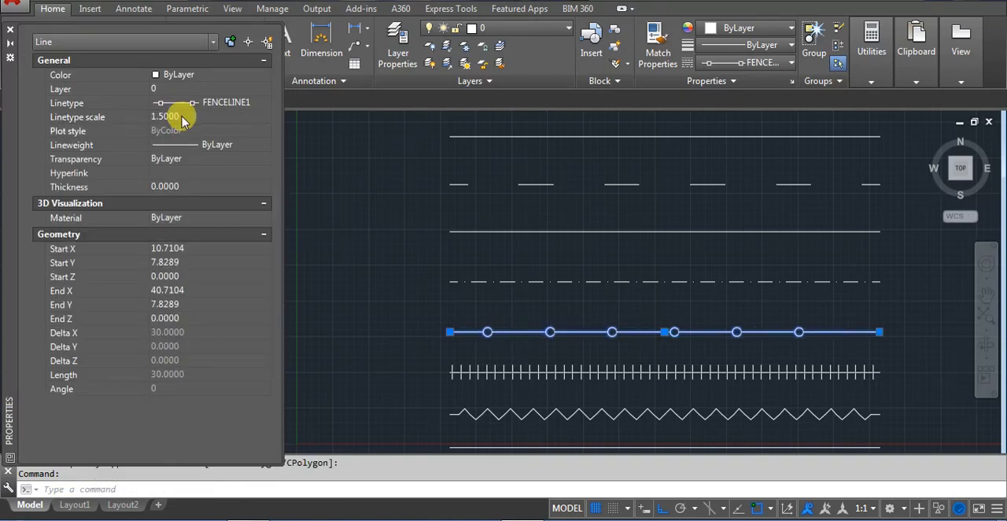
pyautogui.click(492, 367)
pyautogui.press('Escape')
pyautogui.press('Escape')
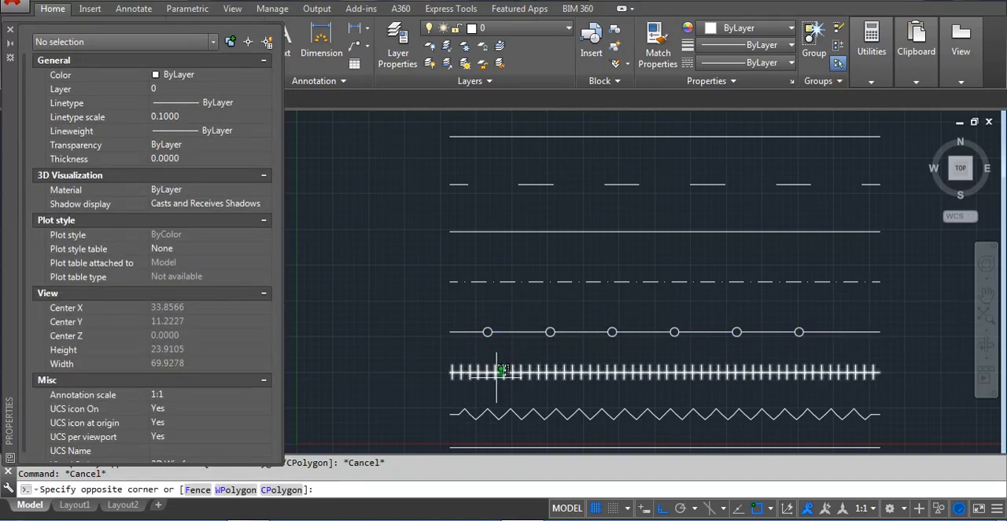
# Set the linetype scale of the TRACKS line to 3 and clear the selection
pyautogui.click(495, 372)
pyautogui.click(193, 116)
pyautogui.write('4')
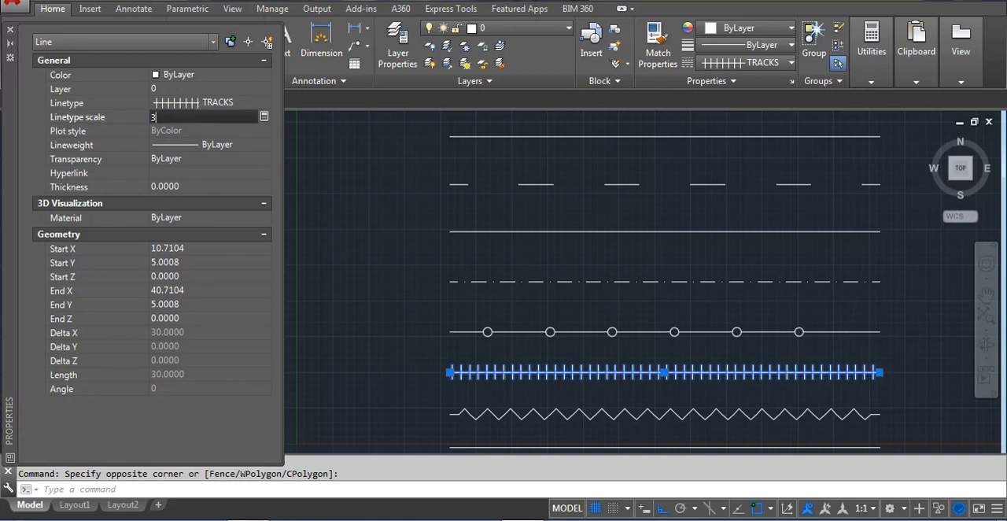
pyautogui.press('Return')
pyautogui.press('Escape')
# Set the linetype scale of the ZIGZAG line to 2, deselect it and close the Properties palette
pyautogui.click(521, 414)
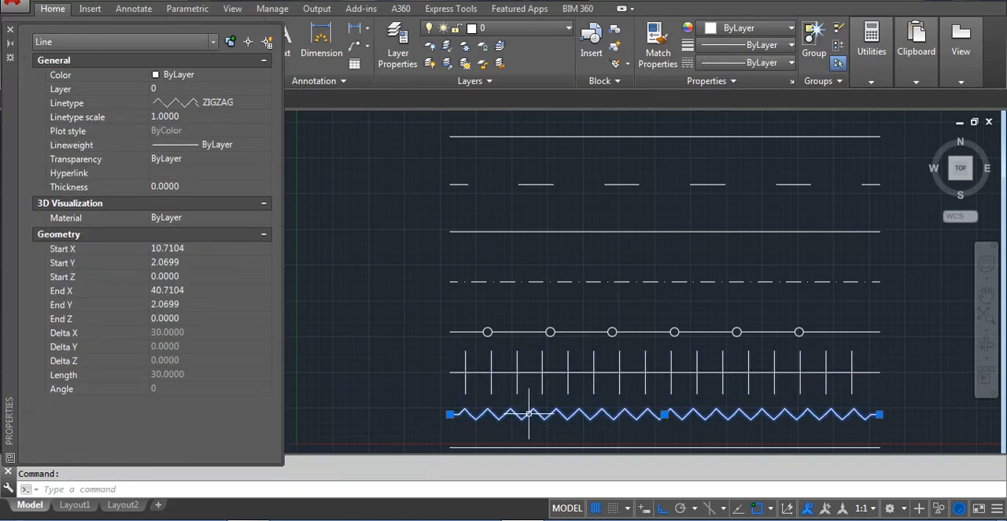
pyautogui.click(206, 117)
pyautogui.write('2')
pyautogui.press('Return')
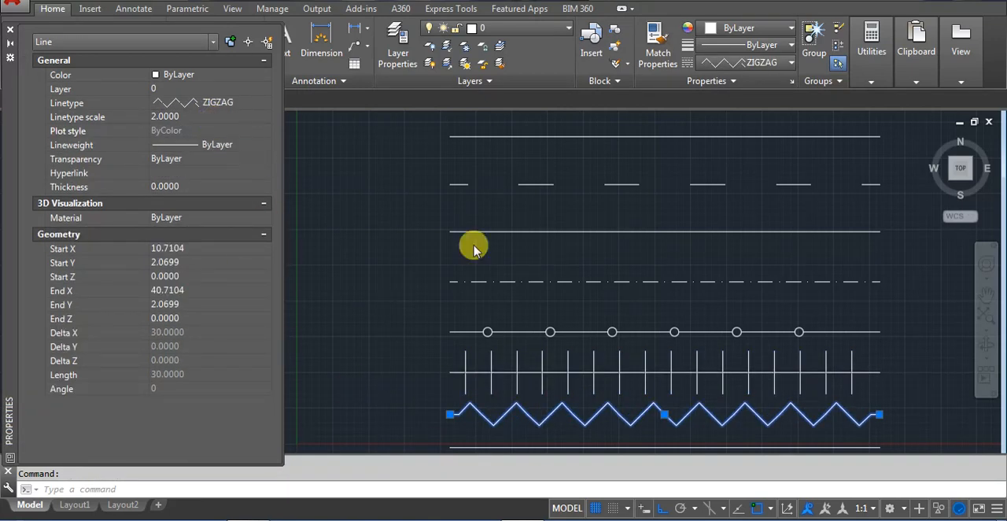
pyautogui.press('Escape')
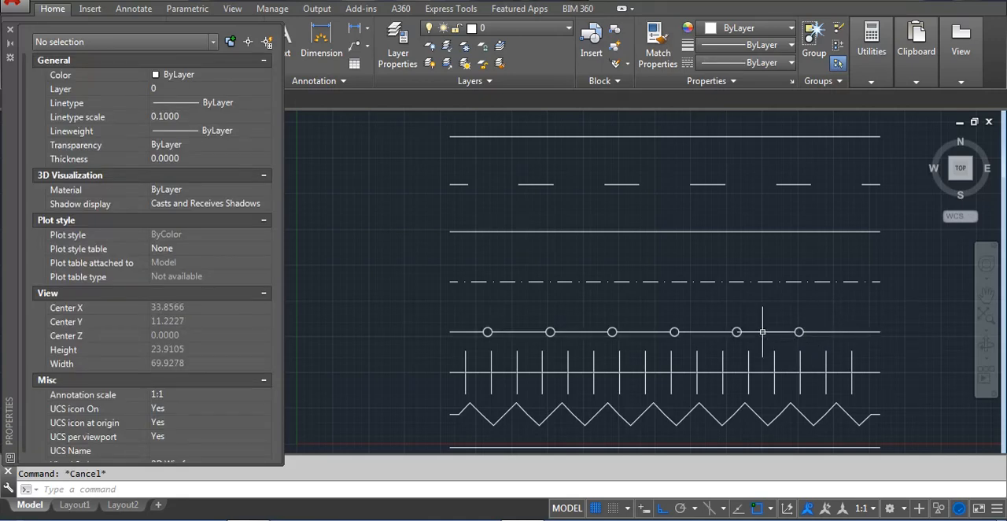
pyautogui.click(9, 30)
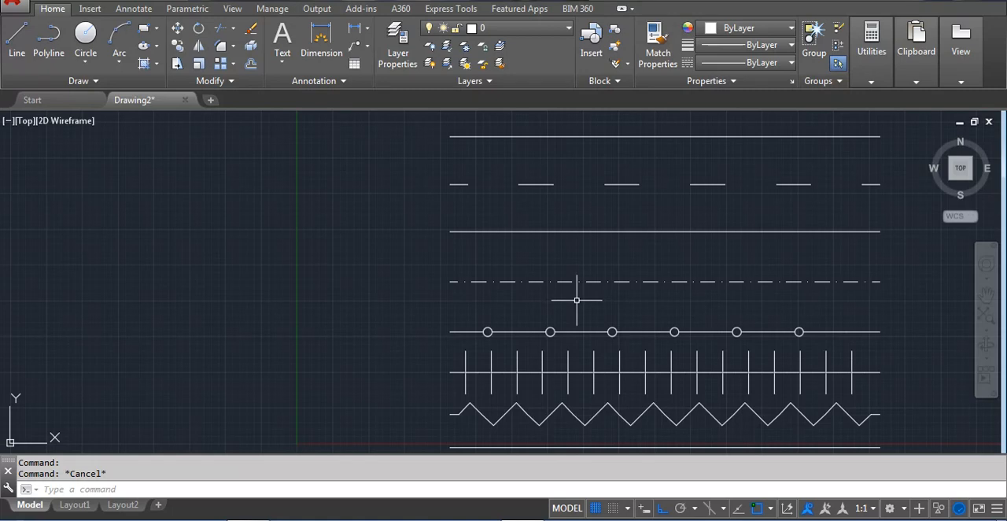